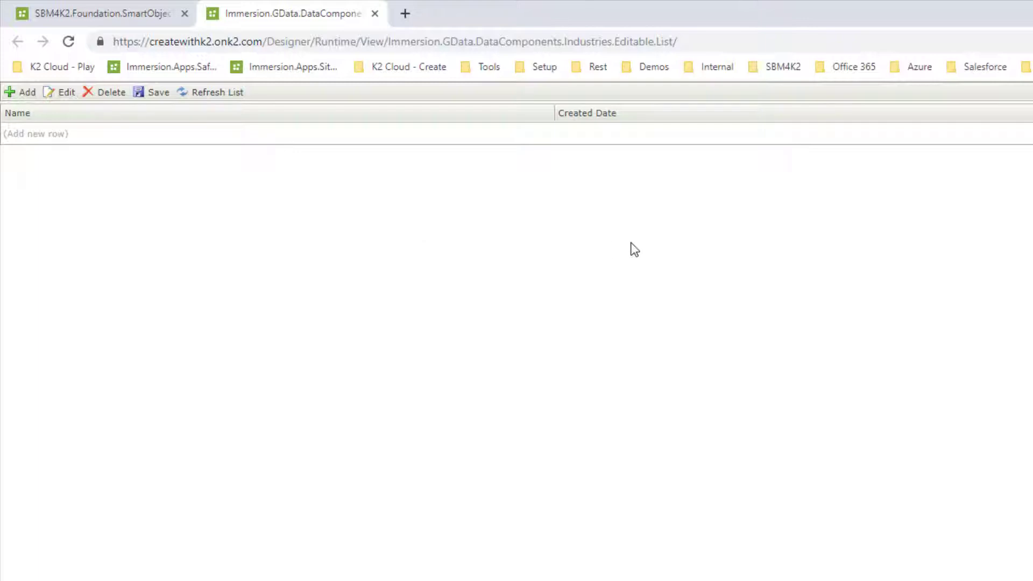
# Step: Switch to the batch executer tab and select the Immersion.GData.DataComponents.Industries SmartObject to execute
pyautogui.click(118, 14)
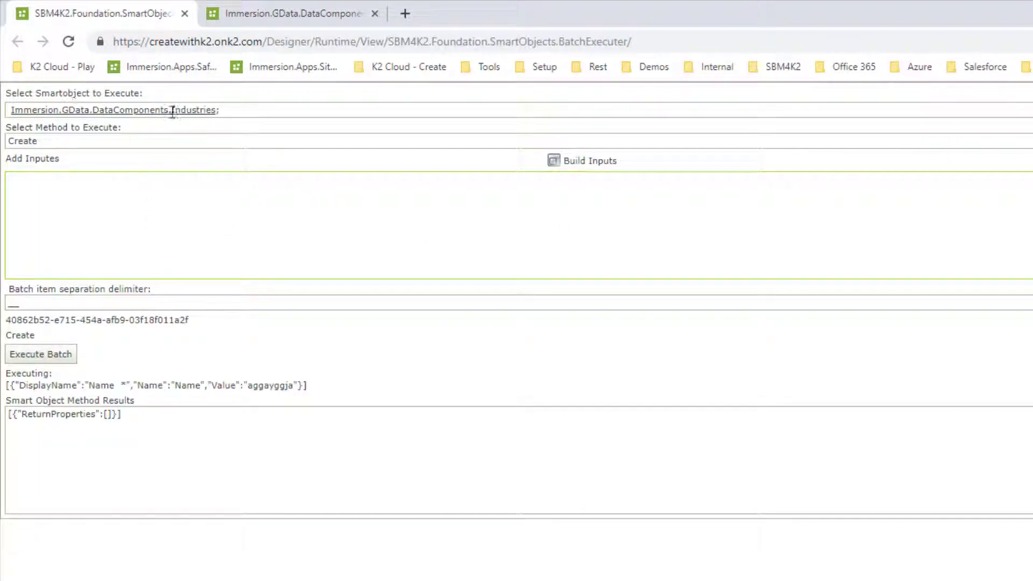
pyautogui.click(118, 141)
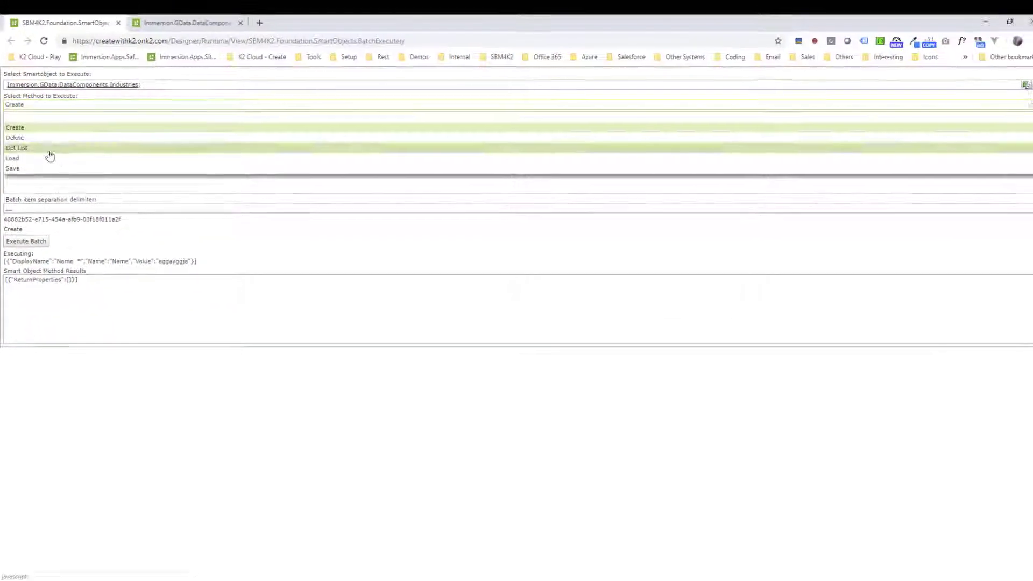
pyautogui.click(175, 81)
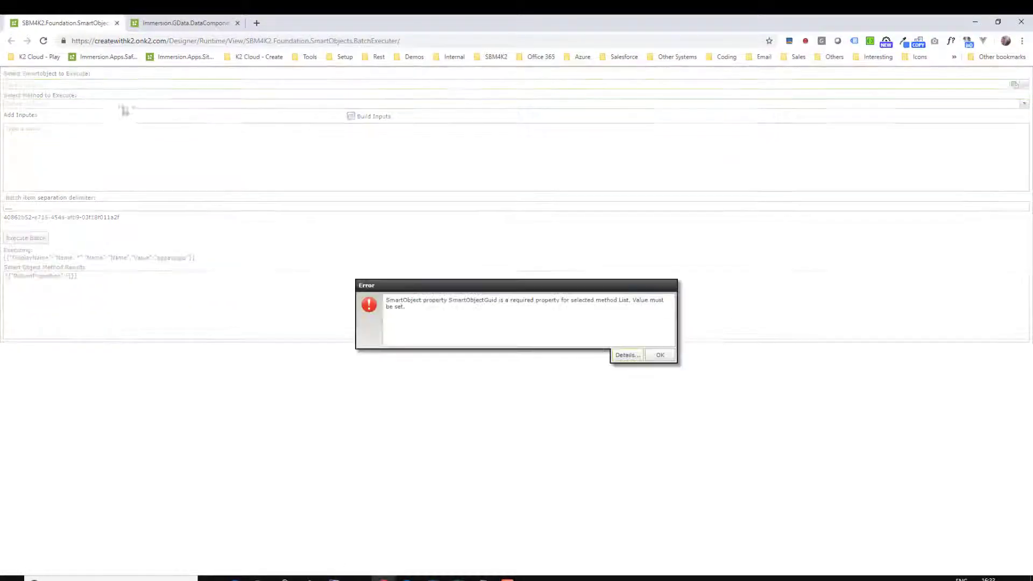
pyautogui.click(660, 353)
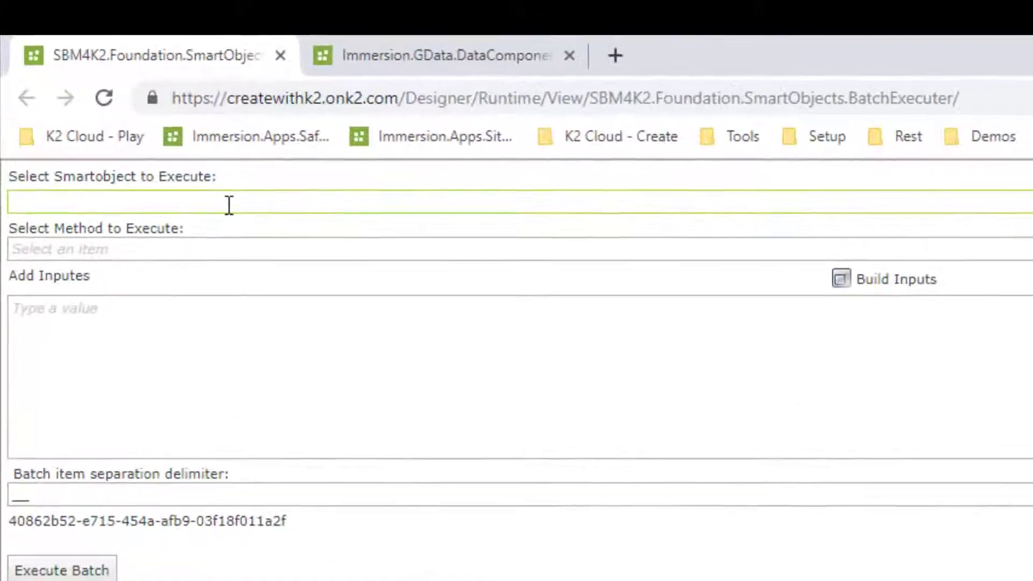
pyautogui.write('in')
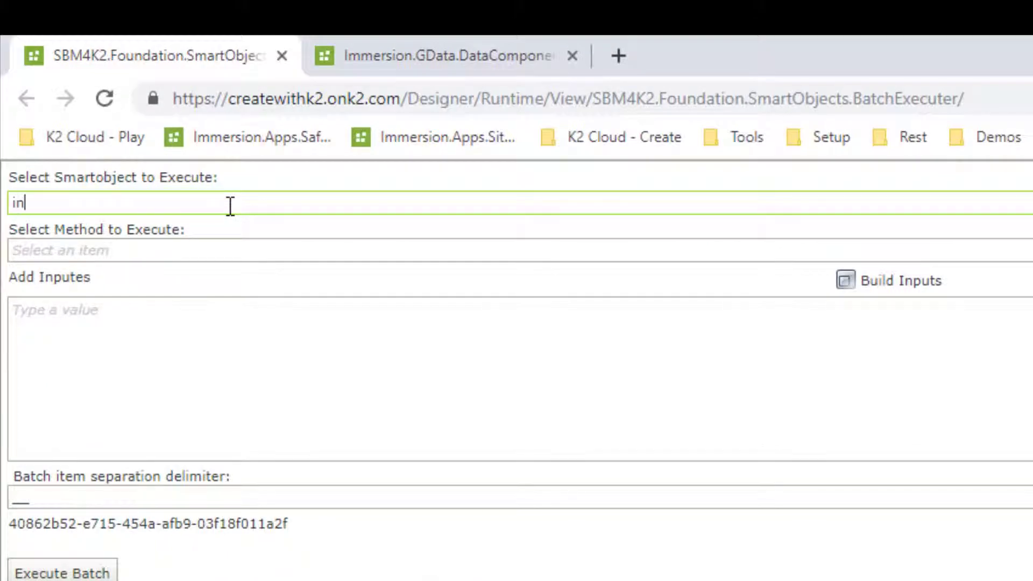
pyautogui.write('dustries')
pyautogui.press('Return')
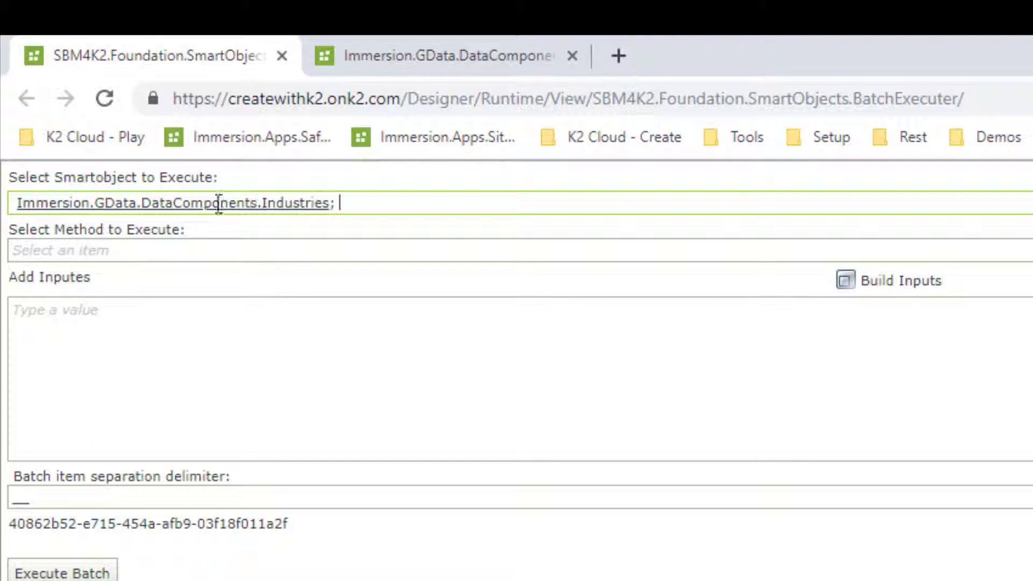
# Step: Choose Create as the method to execute and place the cursor in the inputs box
pyautogui.click(242, 256)
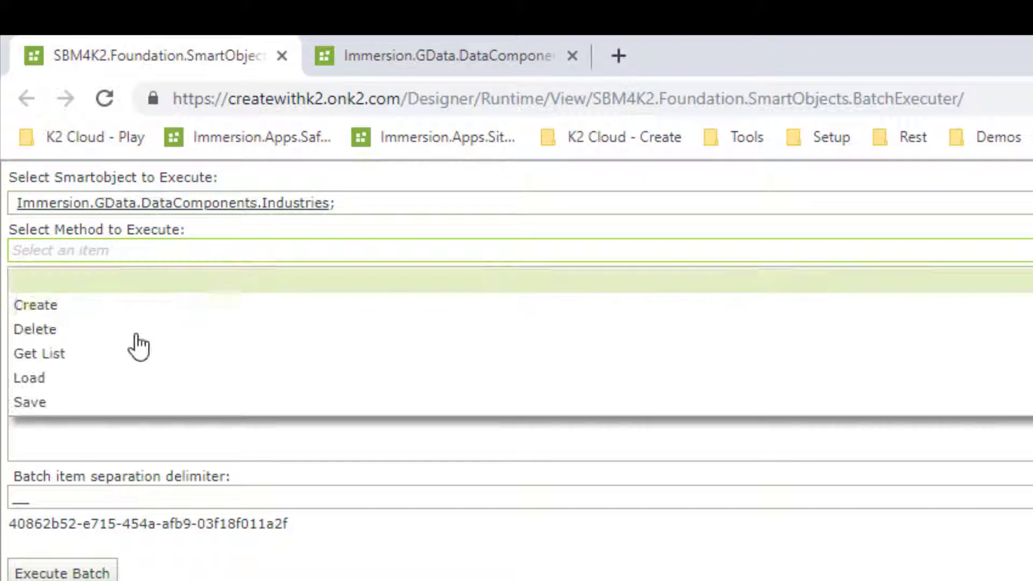
pyautogui.click(50, 315)
pyautogui.click(197, 335)
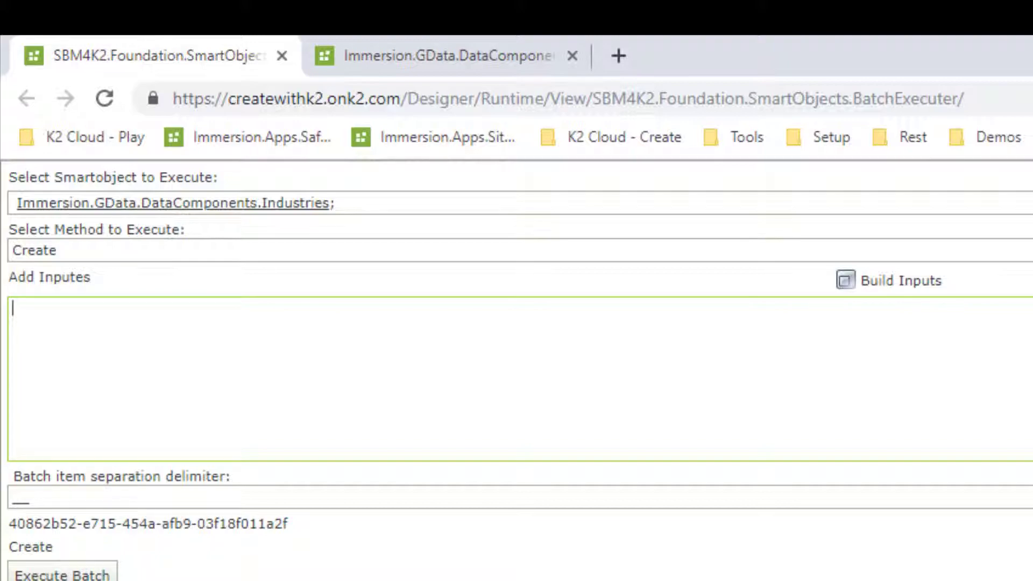
# Step: Switch to the Fair Work Commission List of industries page, look over the entries, and return
pyautogui.hotkey('alt', 'Tab')
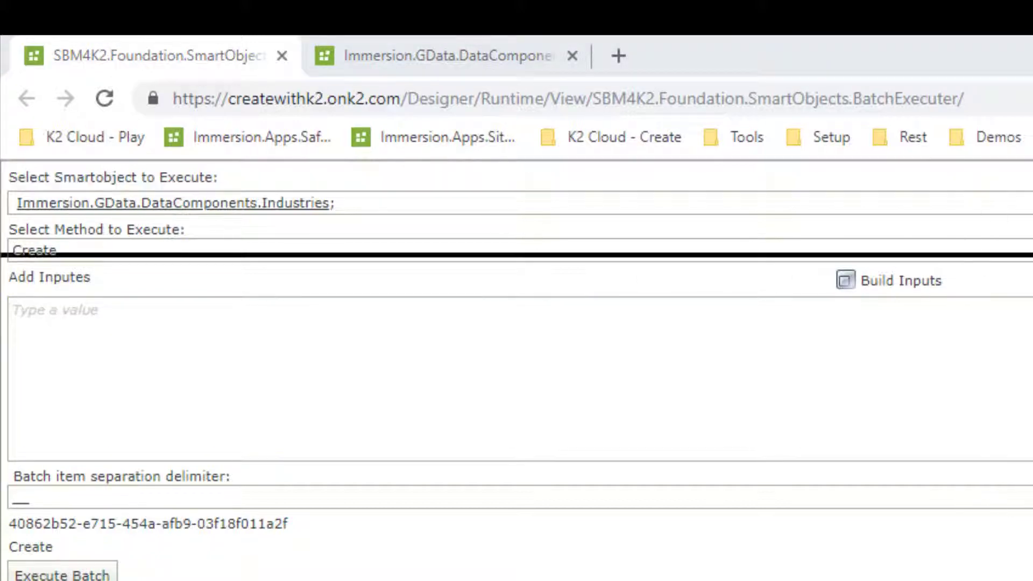
pyautogui.hotkey('alt', 'Tab')
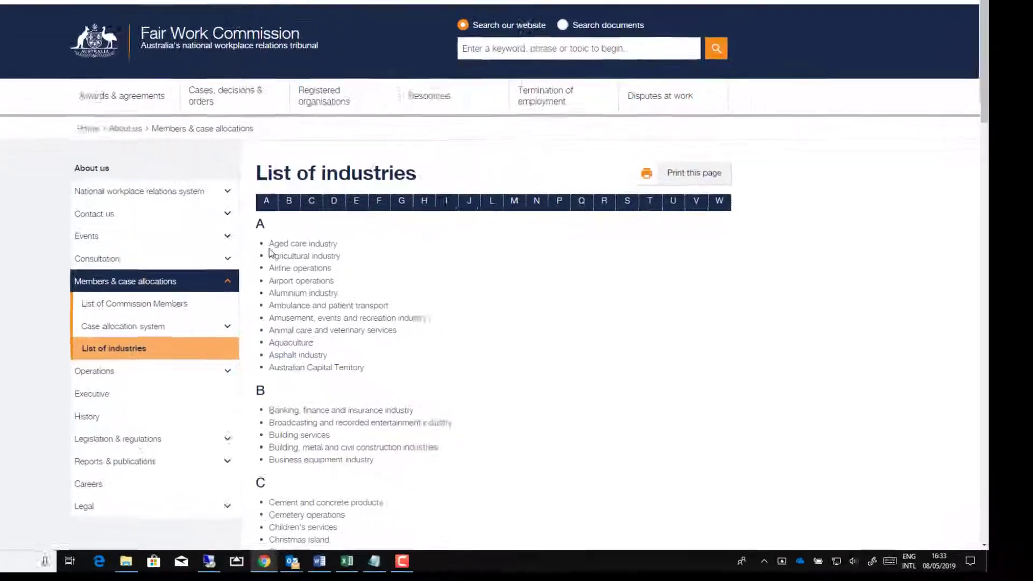
pyautogui.moveTo(724, 562); pyautogui.dragTo(211, 515)
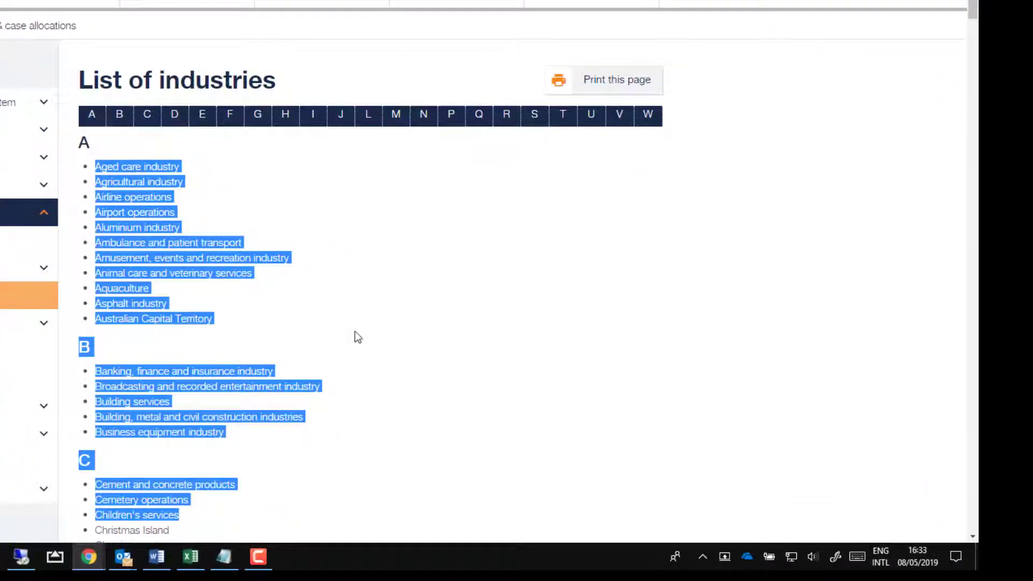
pyautogui.click(355, 337)
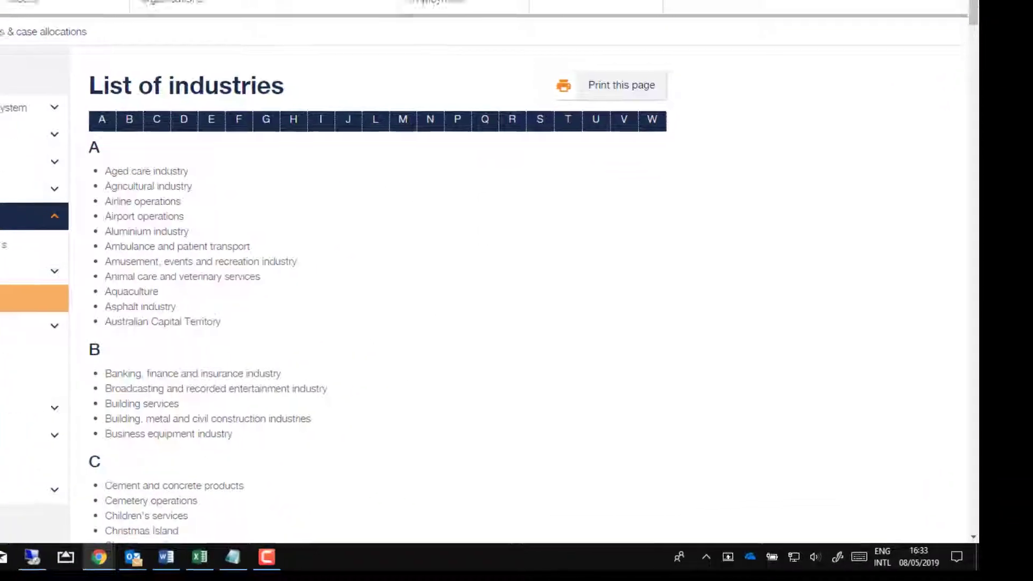
pyautogui.hotkey('alt', 'Tab')
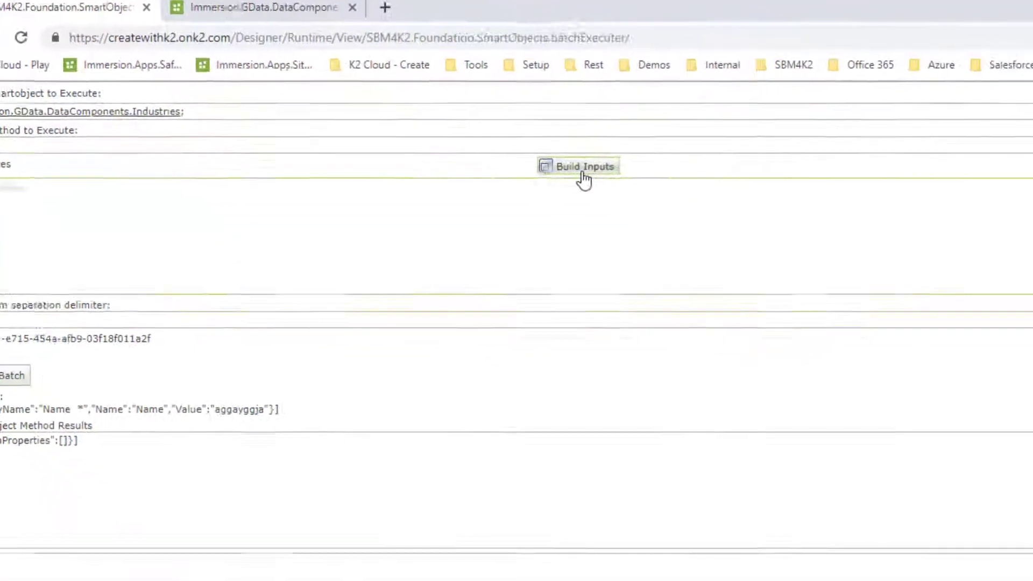
# Step: Open the Input Creator and add the required Name property with the value NameValue
pyautogui.click(702, 238)
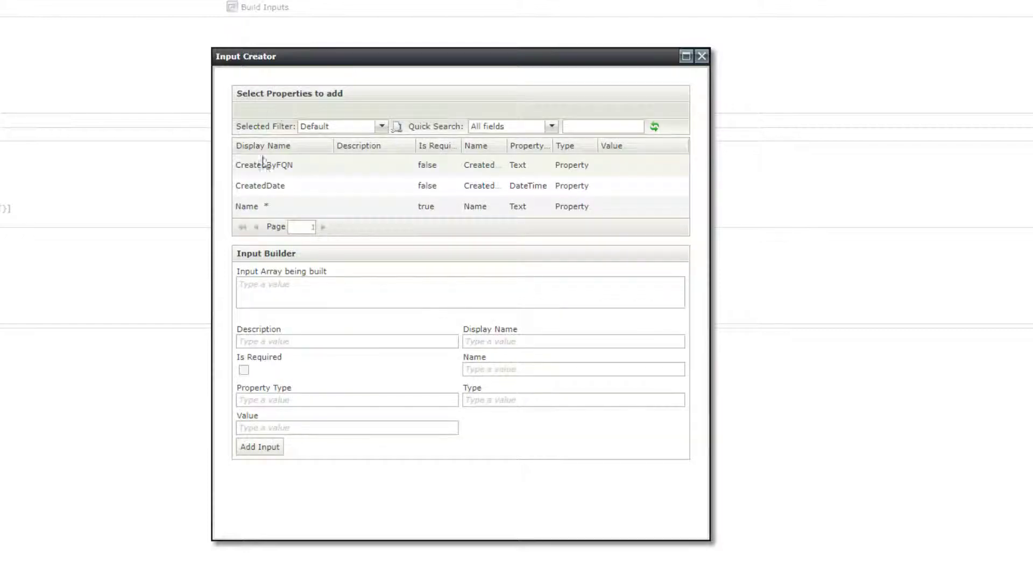
pyautogui.moveTo(266, 208); pyautogui.dragTo(262, 194)
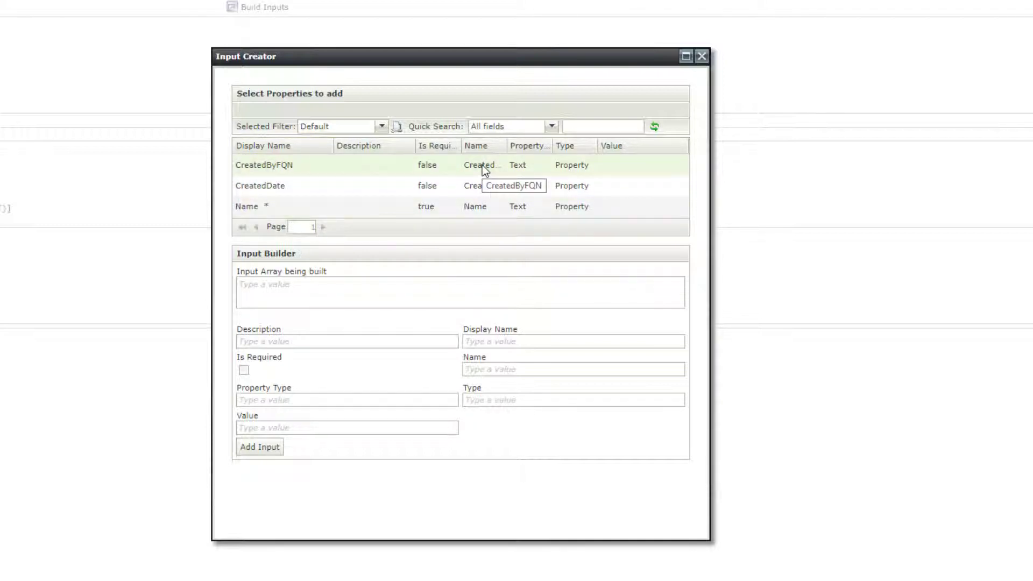
pyautogui.click(263, 207)
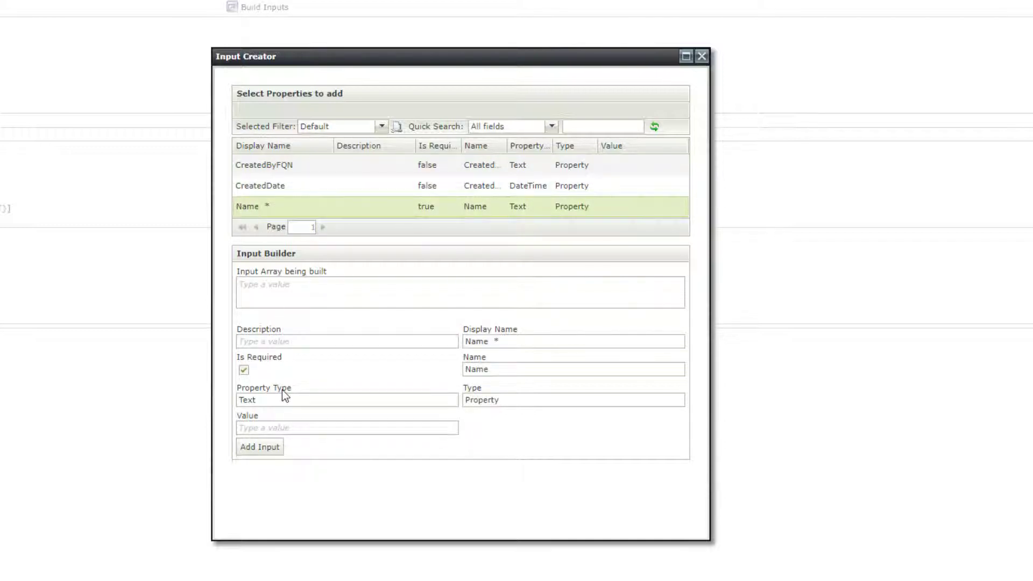
pyautogui.click(301, 428)
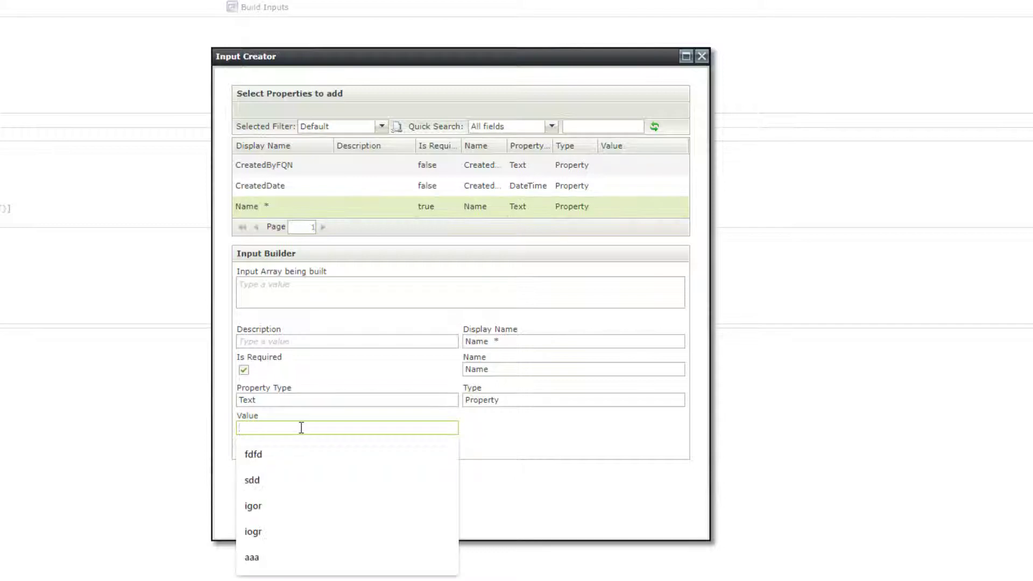
pyautogui.write('NameValue')
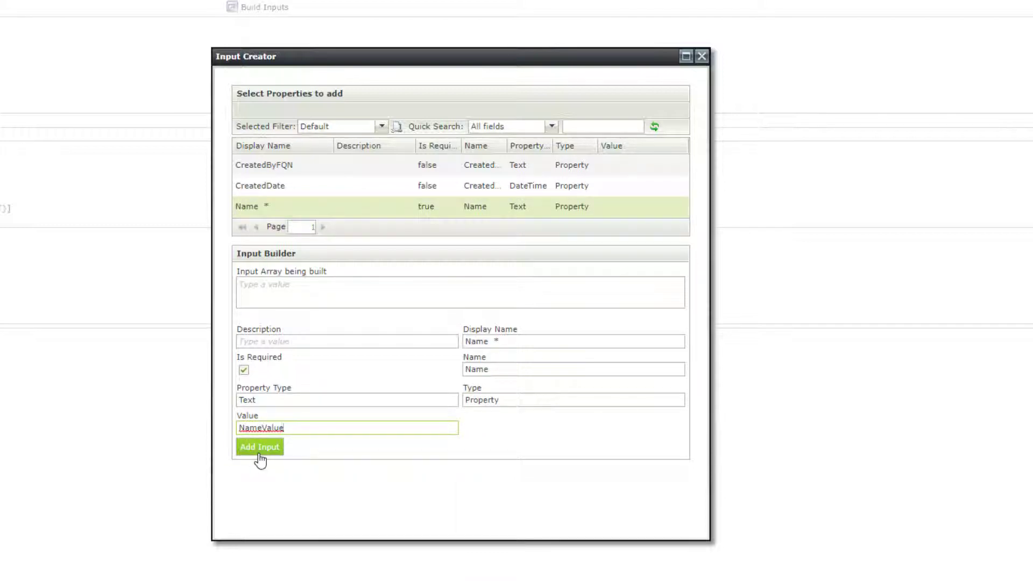
pyautogui.click(259, 447)
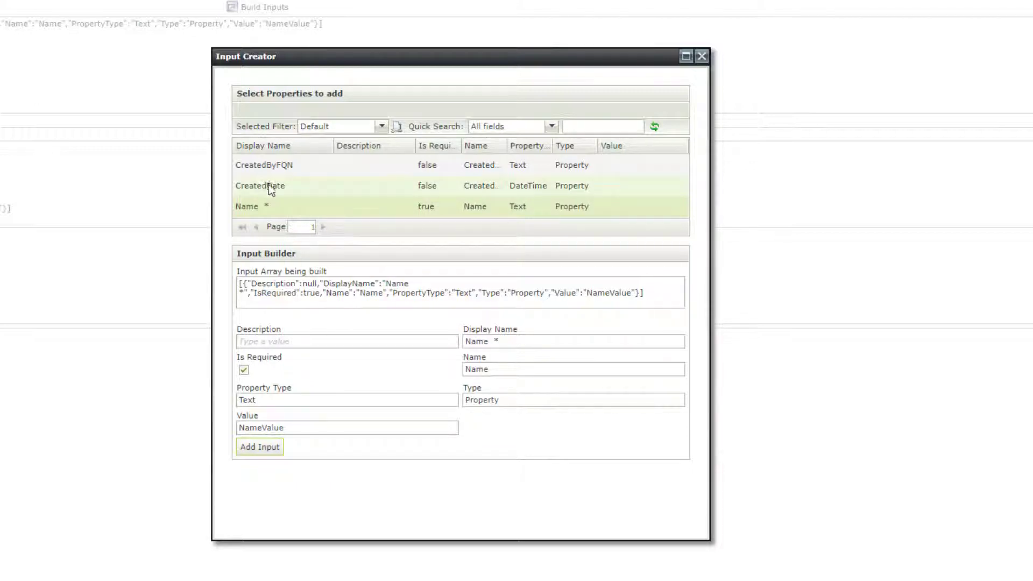
# Step: Add the CreatedByFQN property with the user's aad-prefixed e-mail address as its value, then close the Input Creator
pyautogui.click(301, 164)
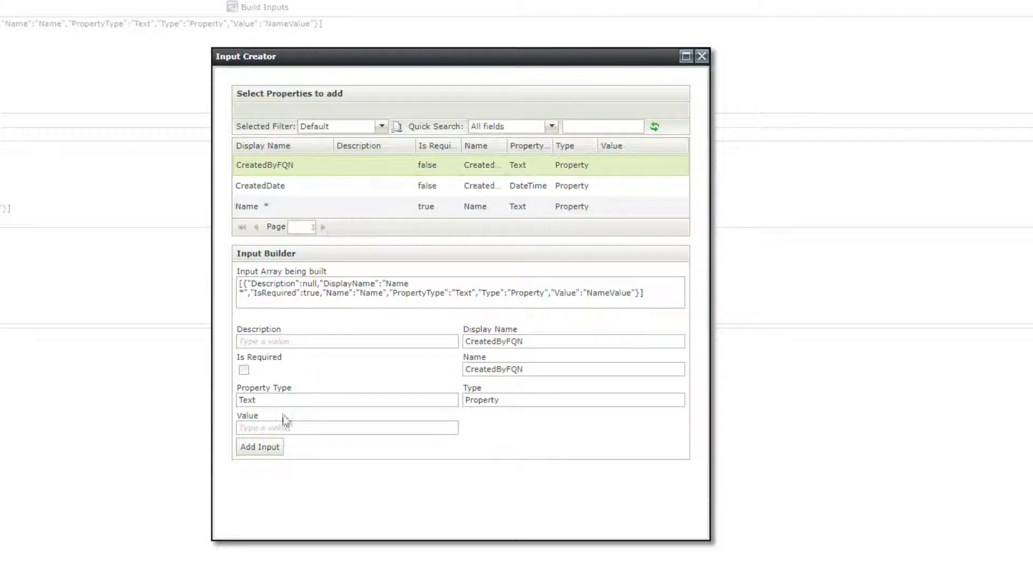
pyautogui.click(292, 429)
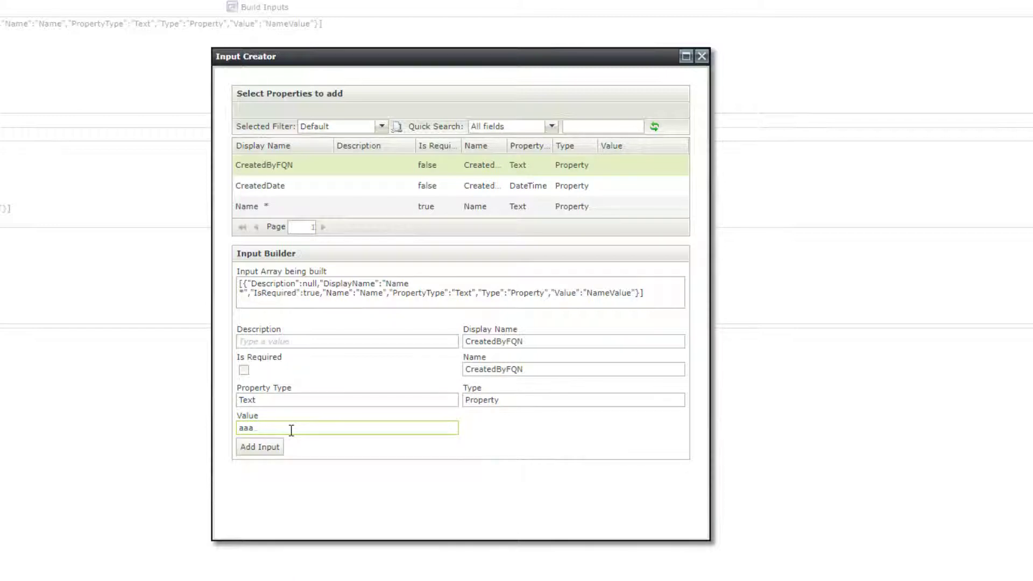
pyautogui.click(269, 451)
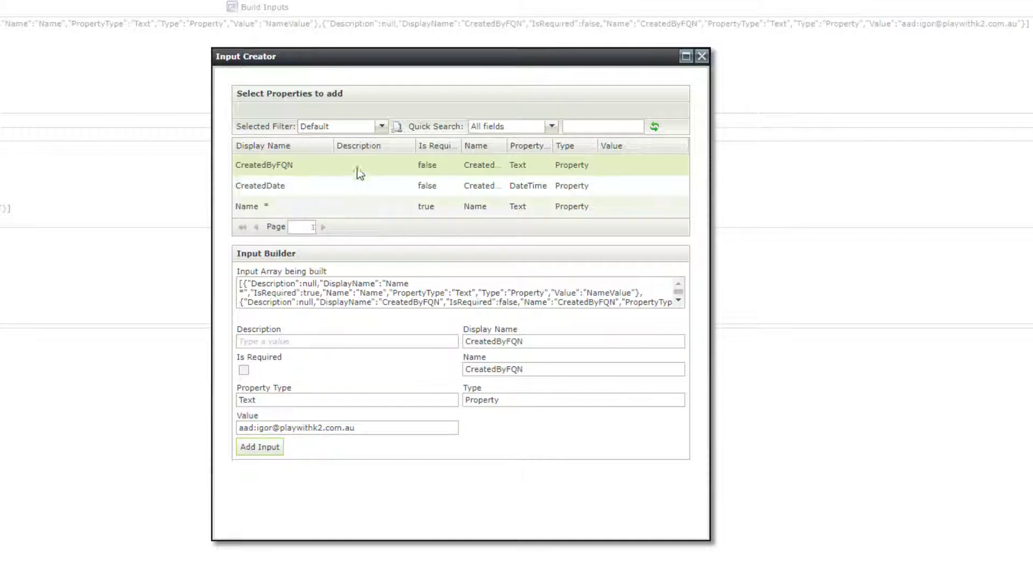
pyautogui.click(702, 56)
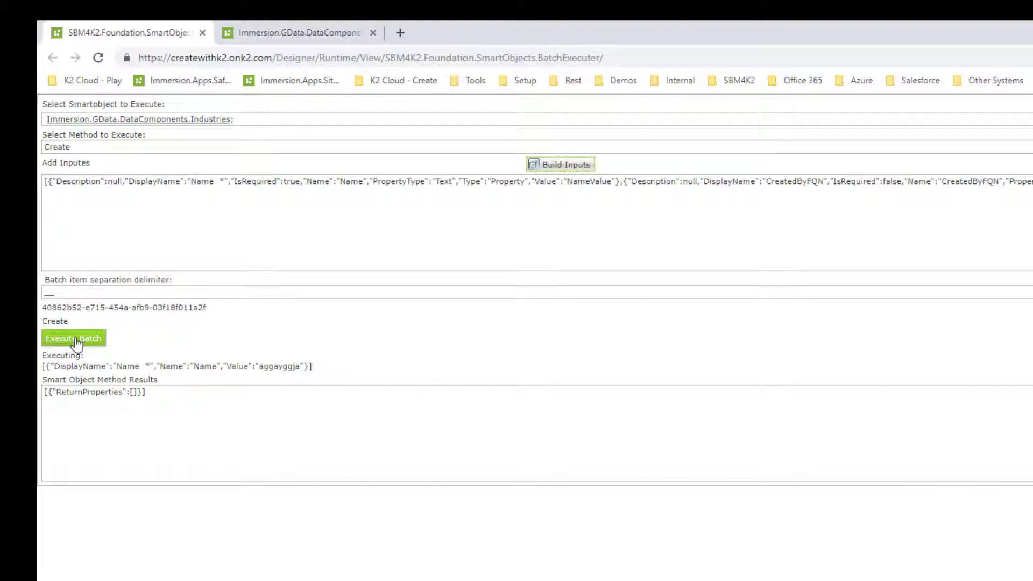
# Step: Execute the batch and refresh the Industries list in the other tab to check the new record
pyautogui.click(76, 340)
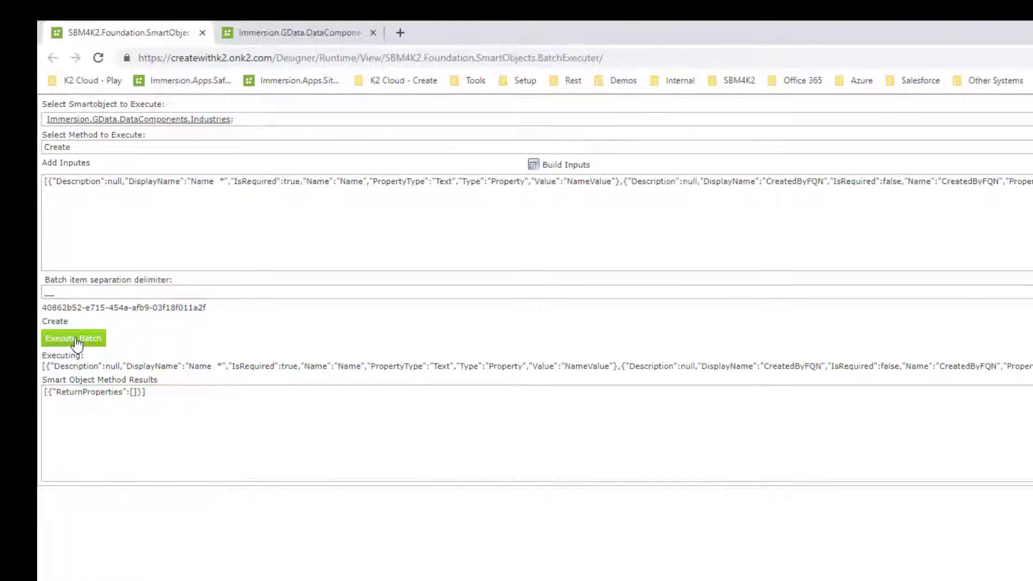
pyautogui.click(299, 34)
pyautogui.click(227, 107)
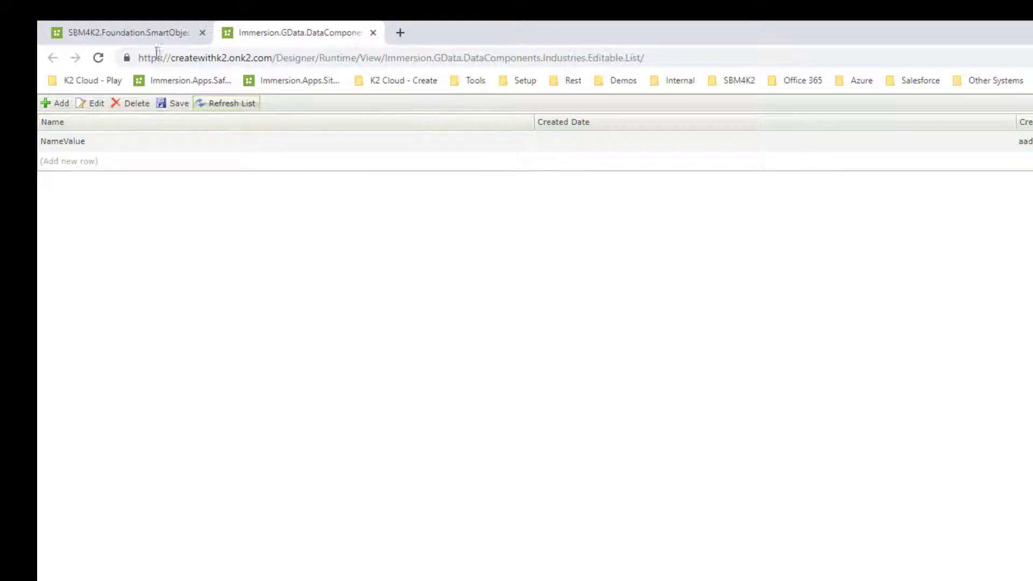
# Step: Duplicate the input array as a second batch item following the __ delimiter
pyautogui.click(143, 32)
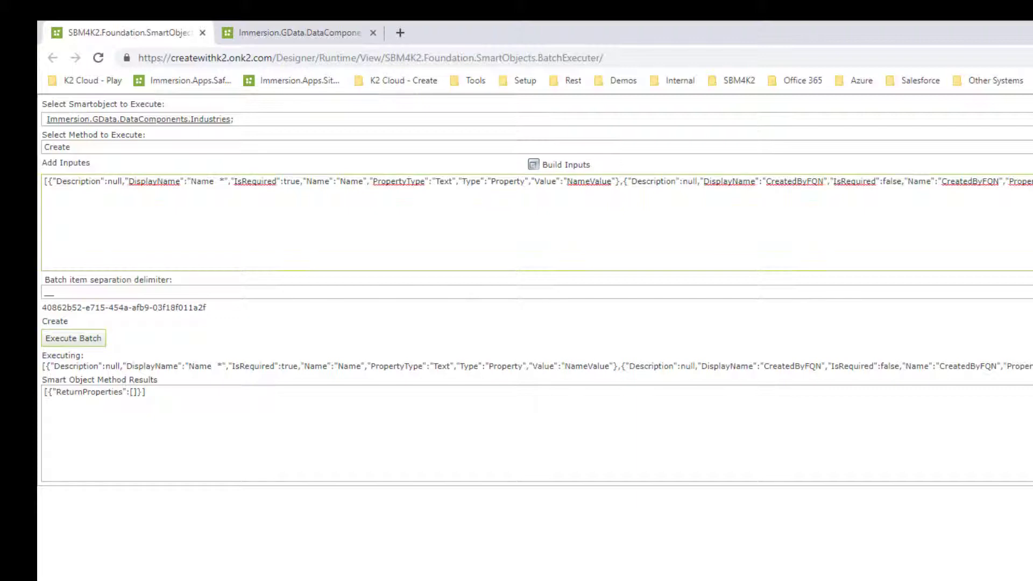
pyautogui.moveTo(1028, 181); pyautogui.dragTo(42, 181)
pyautogui.hotkey('ctrl', 'c')
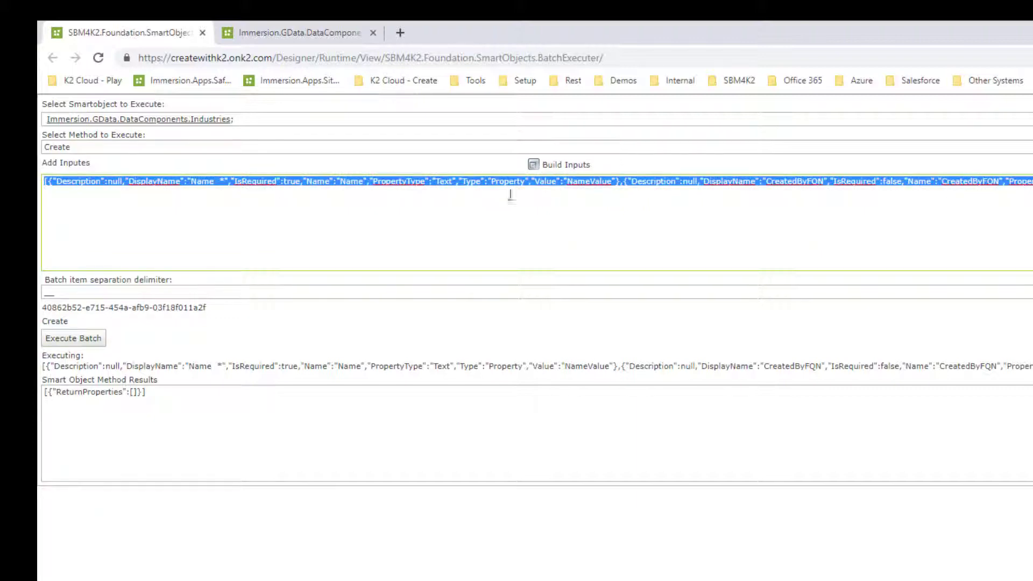
pyautogui.click(563, 193)
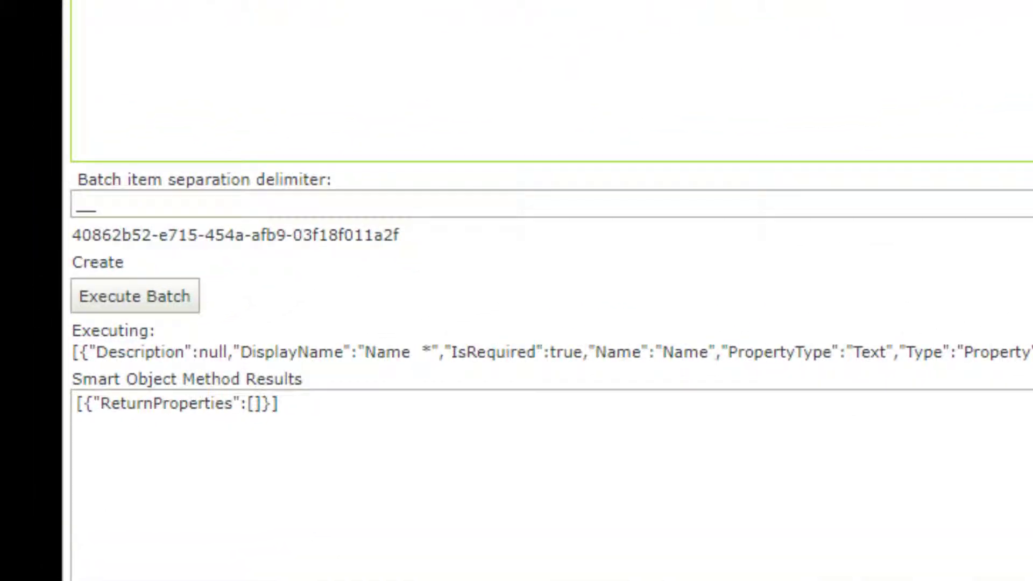
pyautogui.doubleClick(145, 203)
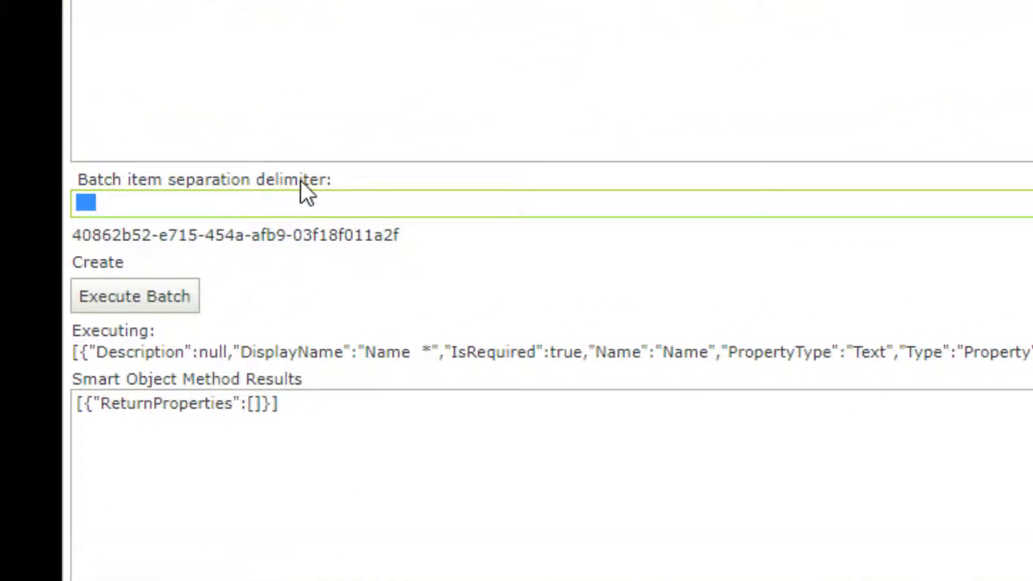
pyautogui.click(241, 220)
pyautogui.doubleClick(125, 203)
pyautogui.click(264, 206)
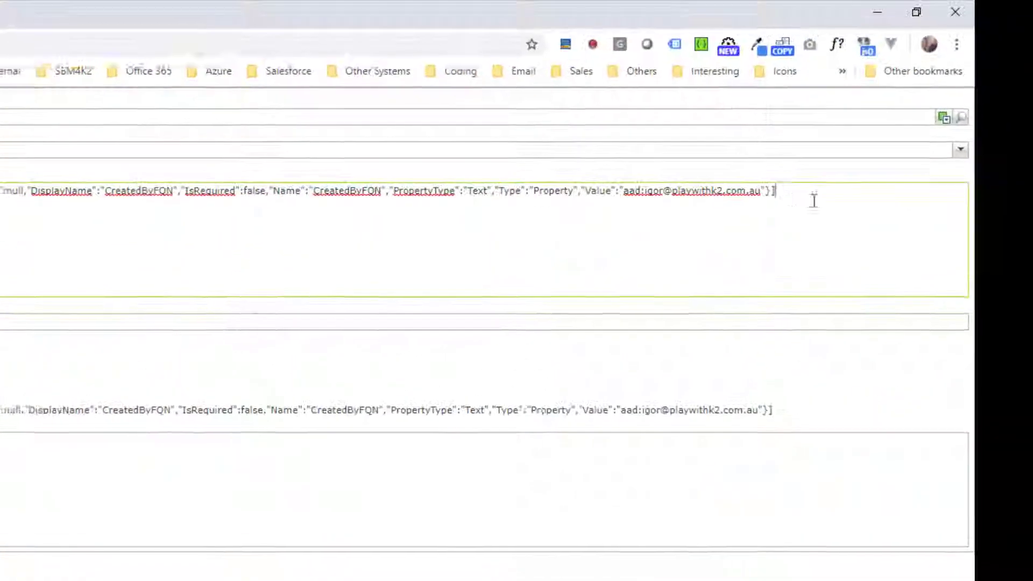
pyautogui.moveTo(812, 201); pyautogui.dragTo(1, 207)
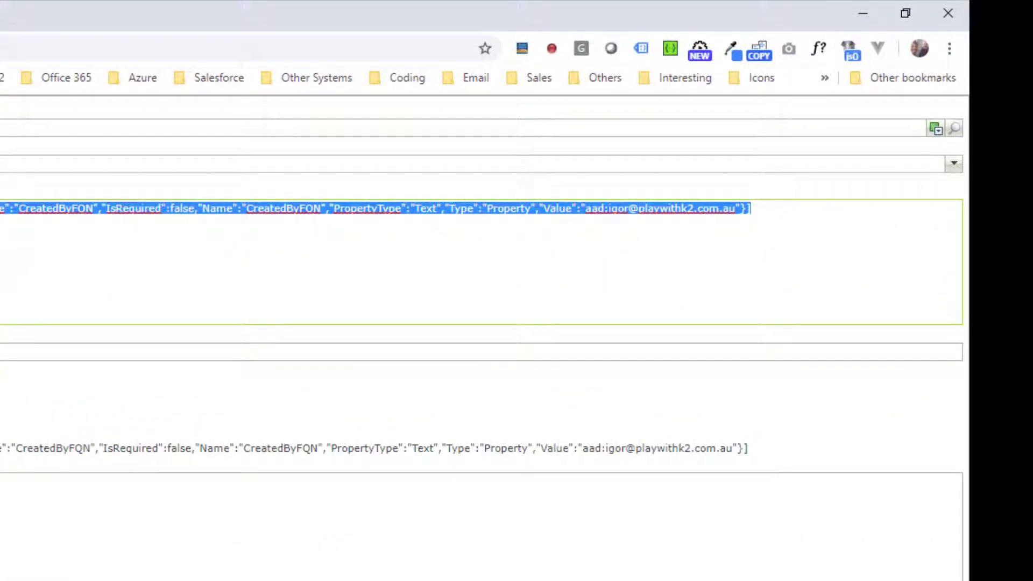
pyautogui.click(795, 217)
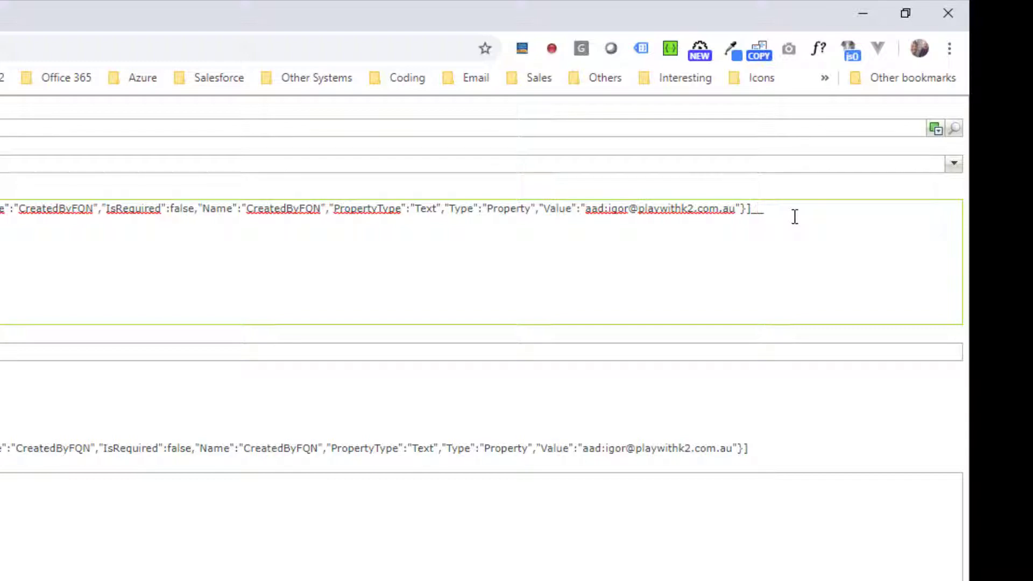
pyautogui.hotkey('ctrl', 'v')
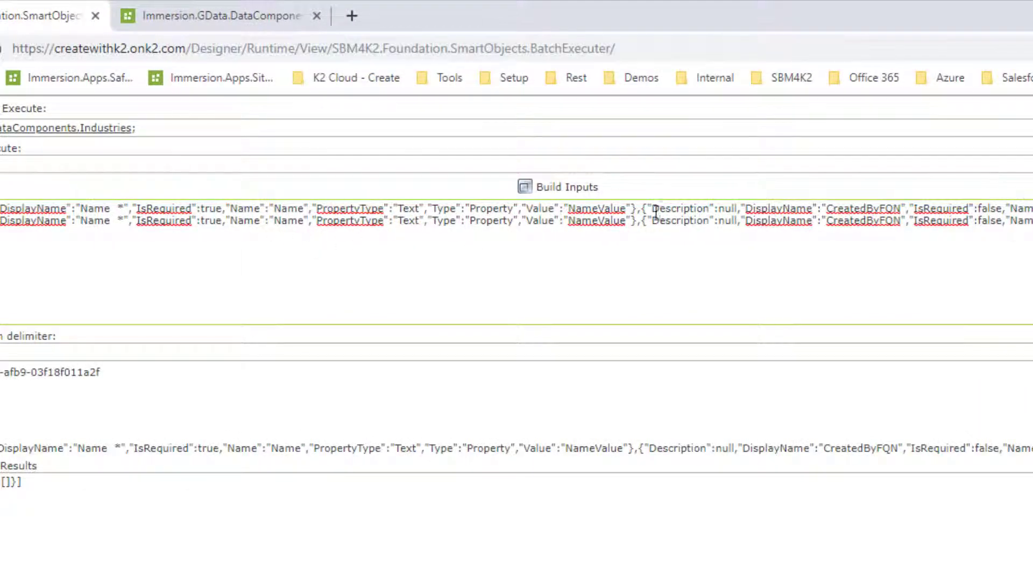
# Step: Change the two batch items' Name values to 1 and 2 and execute the batch
pyautogui.doubleClick(593, 209)
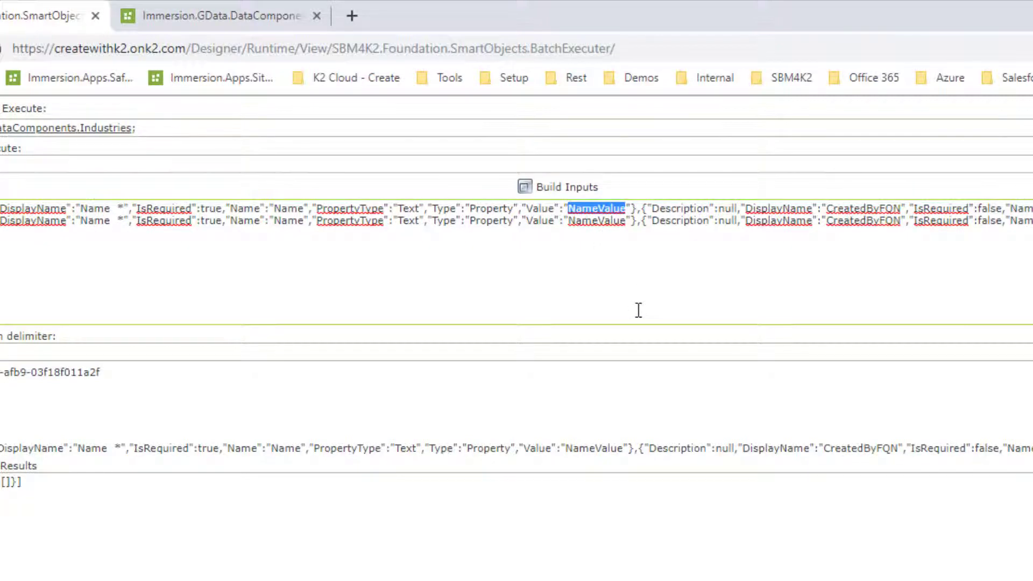
pyautogui.write('1')
pyautogui.doubleClick(587, 221)
pyautogui.write('2')
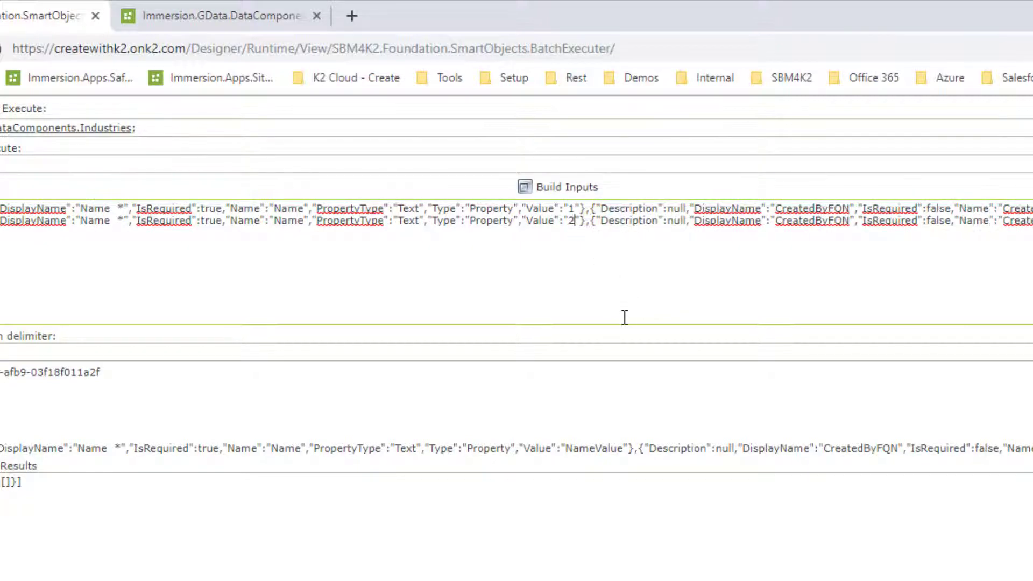
pyautogui.click(97, 408)
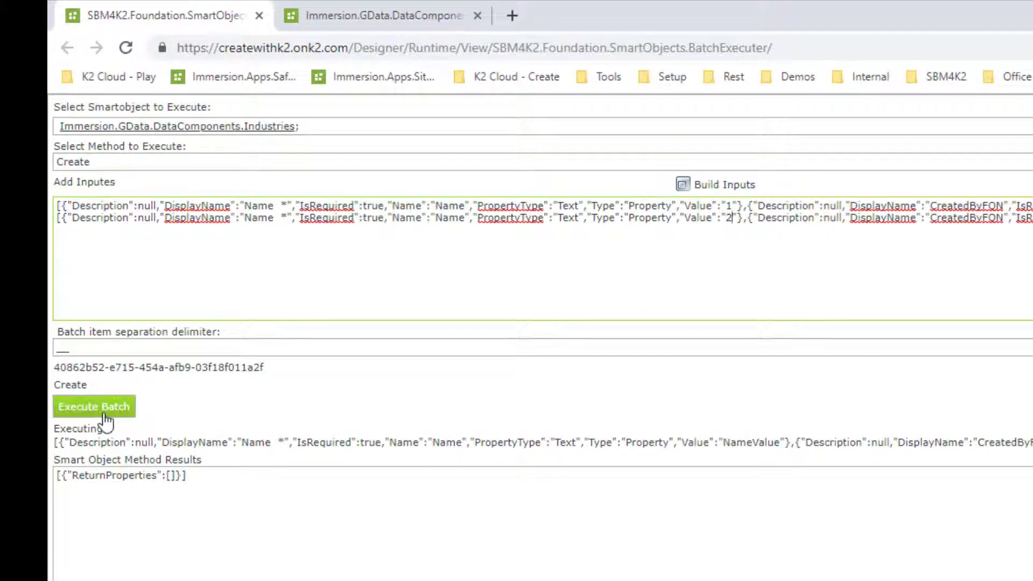
# Step: Refresh the Industries list in the other tab to check the created records, then return to the batch executer
pyautogui.click(407, 27)
pyautogui.click(301, 107)
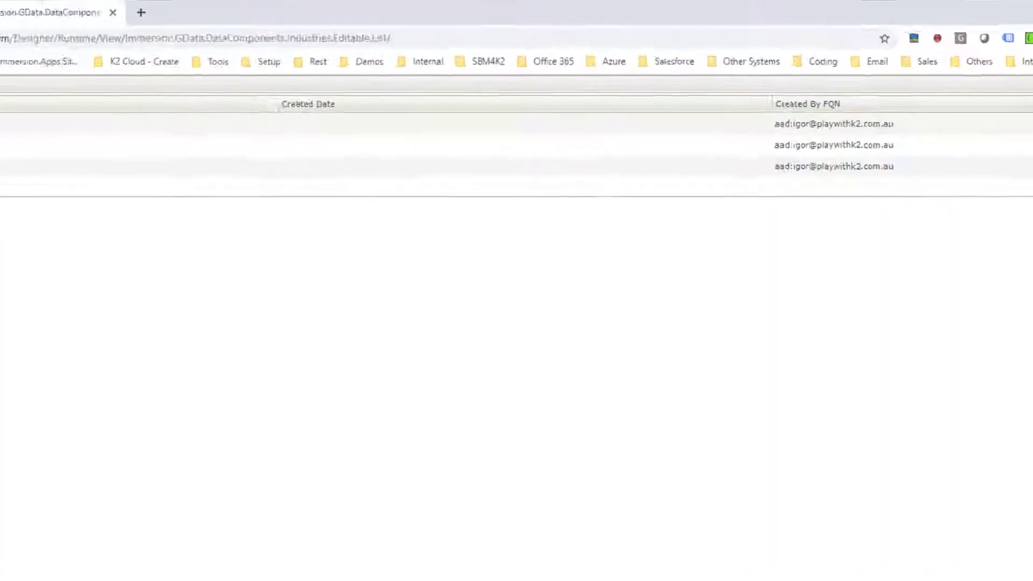
pyautogui.hotkey('ctrl', 'shift', 'Tab')
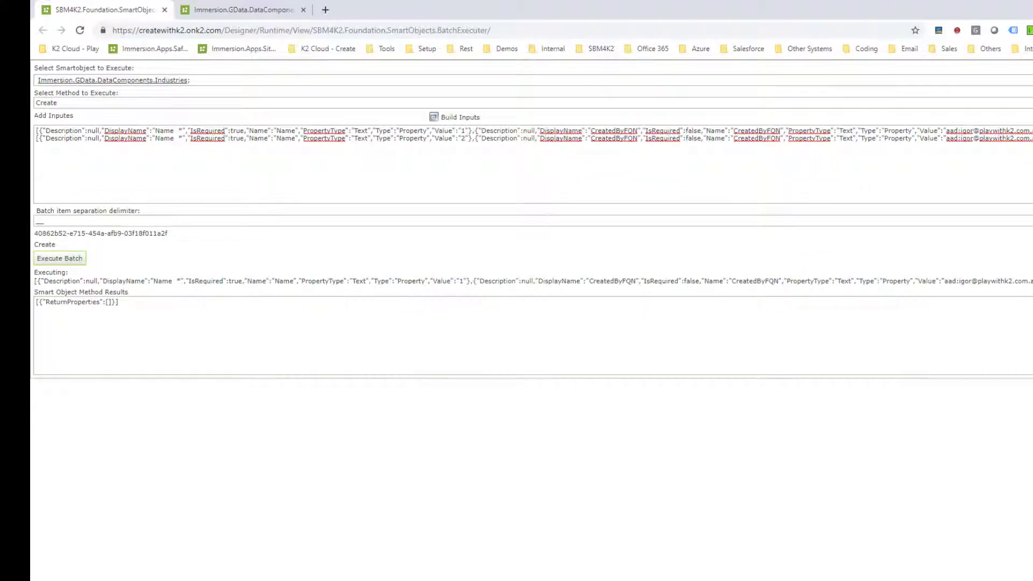
# Step: Review the two batch input lines in the Add Inputes box
pyautogui.moveTo(651, 142); pyautogui.dragTo(48, 129)
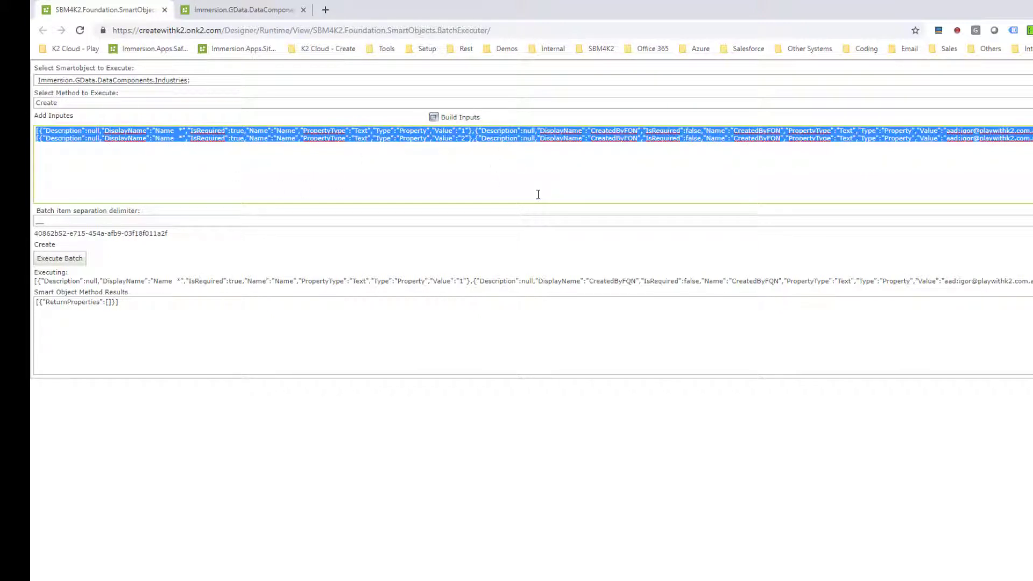
pyautogui.click(719, 189)
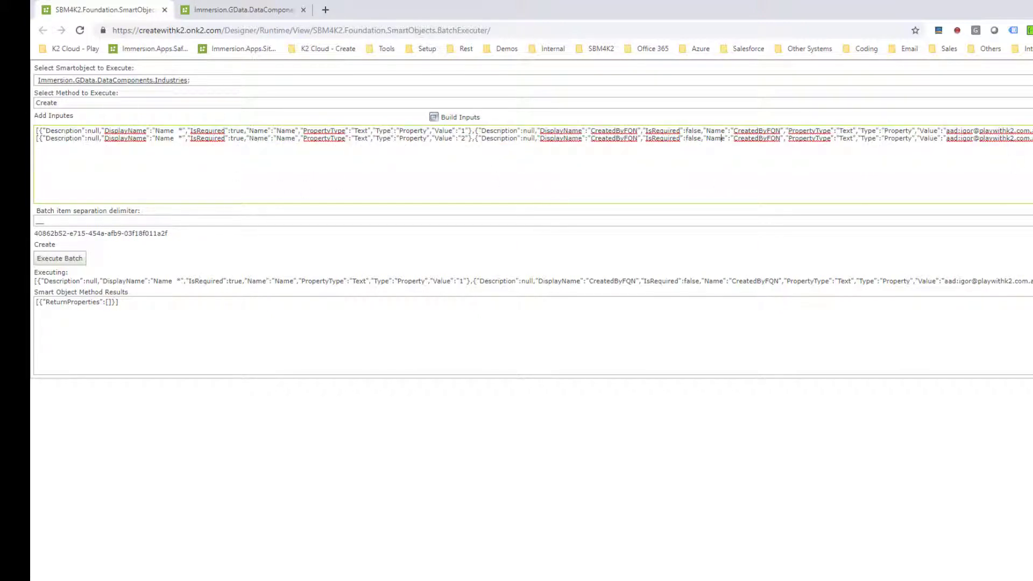
pyautogui.press('Home')
pyautogui.hotkey('shift', 'End')
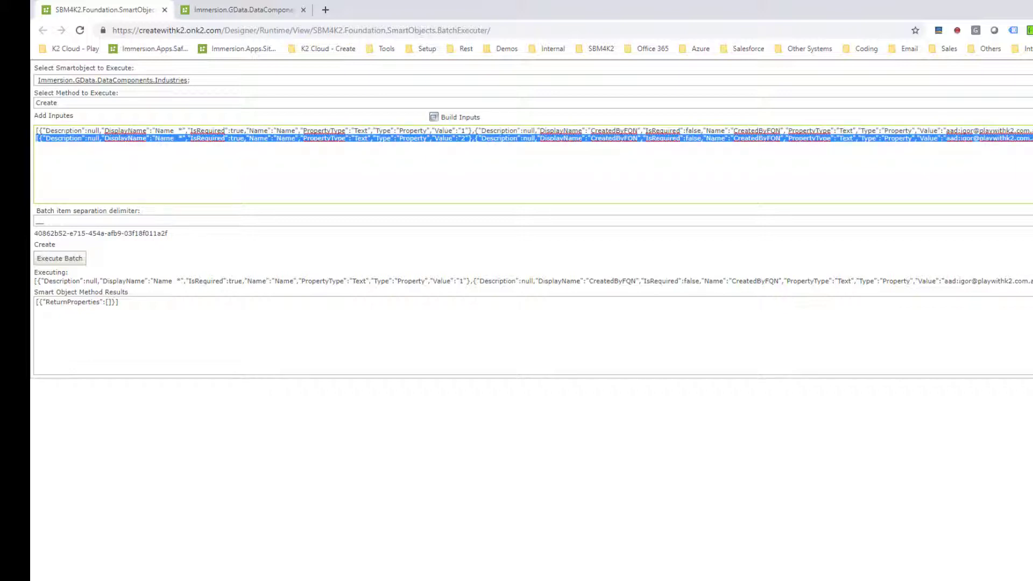
pyautogui.press('End')
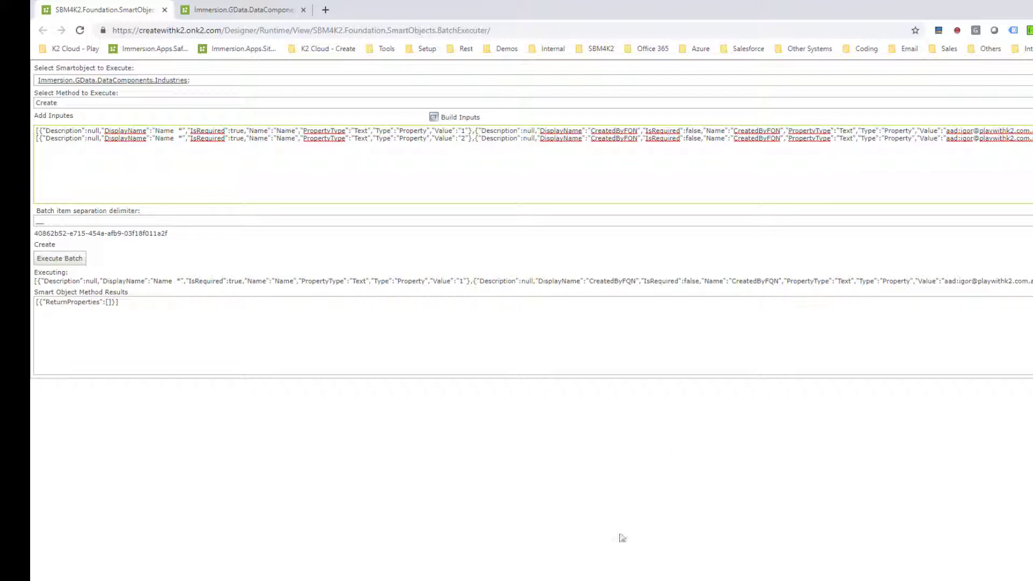
# Step: Switch to the Excel workbook and hide Column2 of the industries table
pyautogui.hotkey('alt', 'Tab')
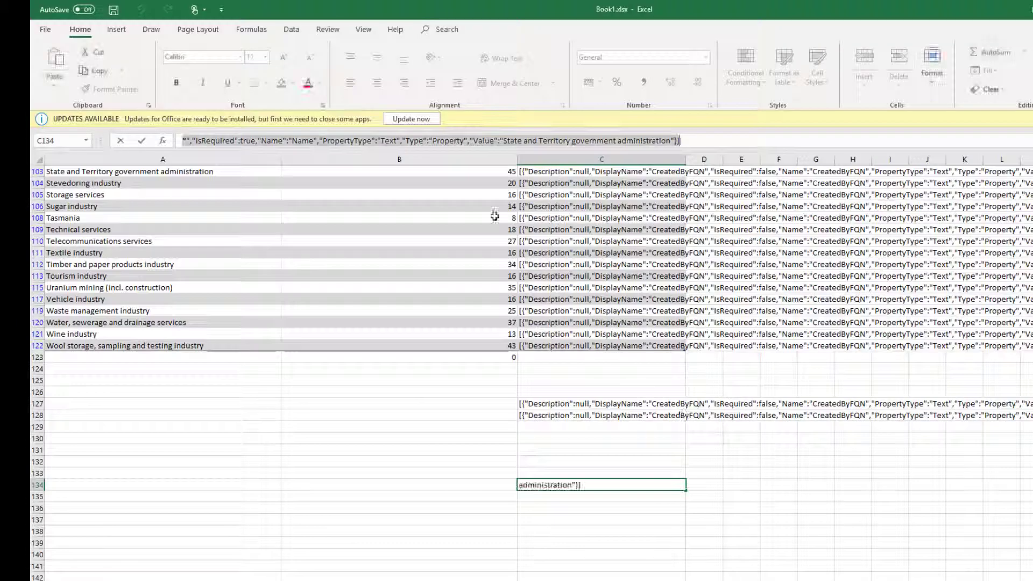
pyautogui.click(219, 297)
pyautogui.scroll(15, 219, 298)
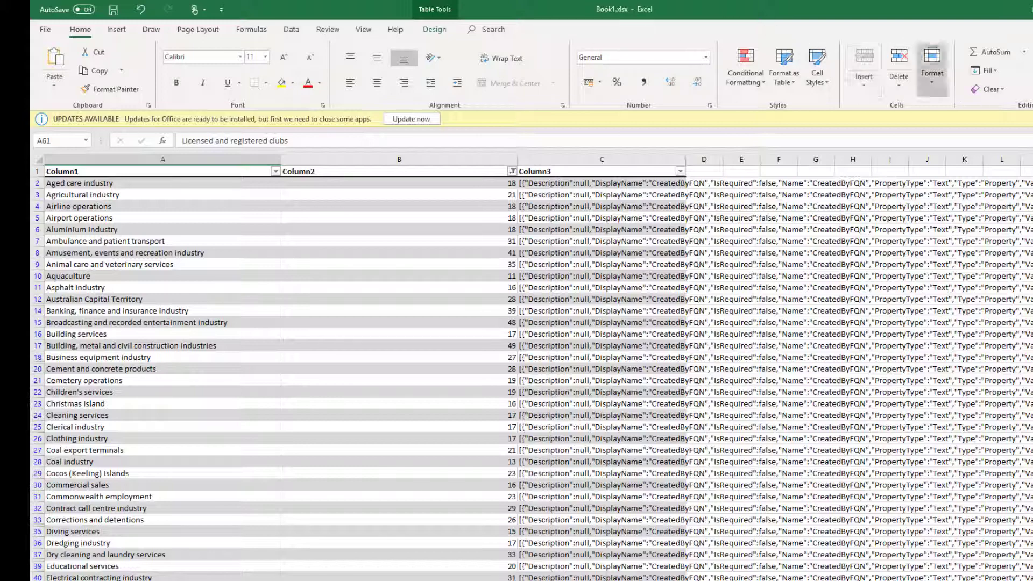
pyautogui.click(172, 253)
pyautogui.moveTo(102, 185); pyautogui.dragTo(81, 579)
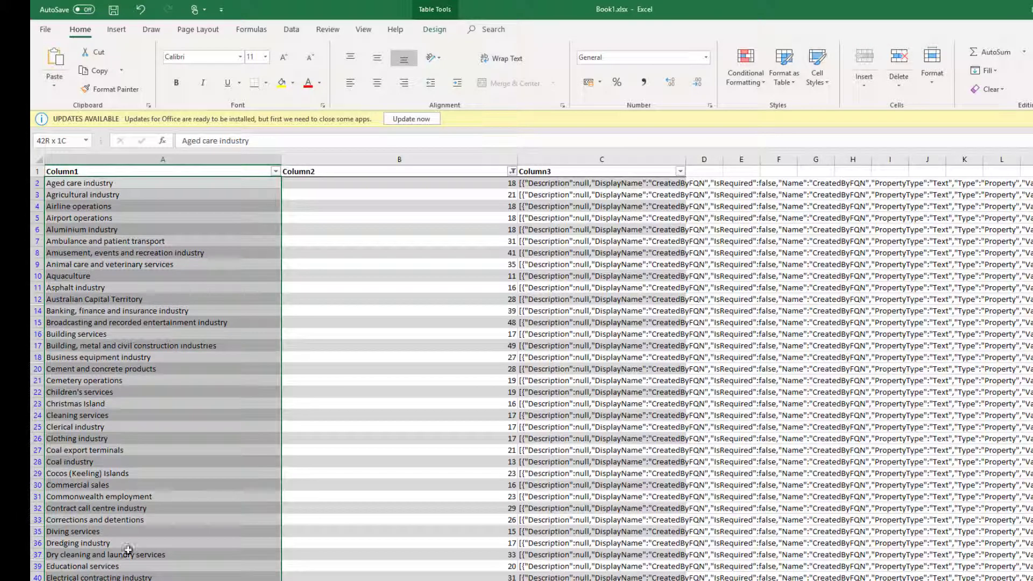
pyautogui.click(195, 310)
pyautogui.click(164, 218)
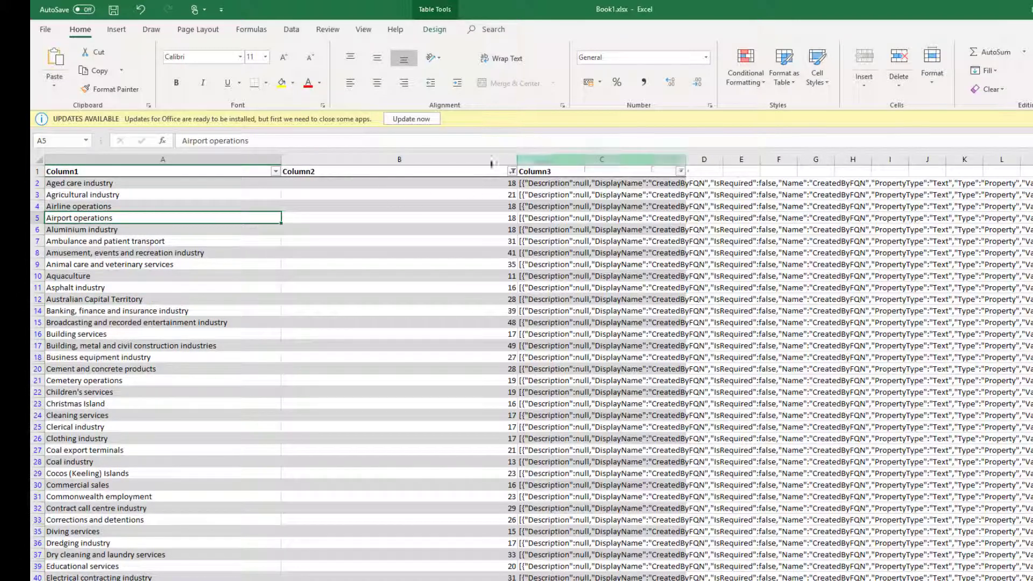
pyautogui.rightClick(451, 160)
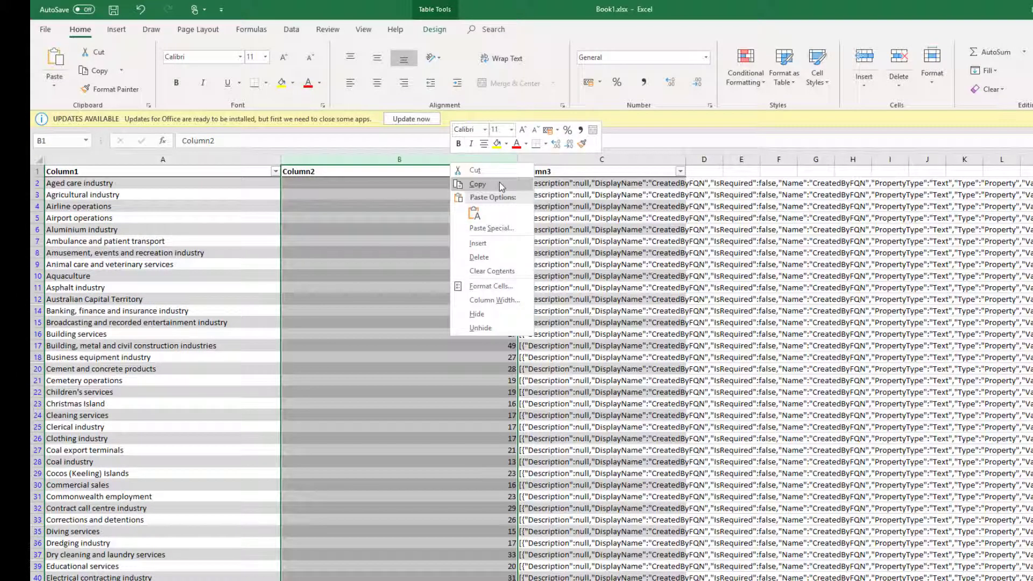
pyautogui.click(477, 314)
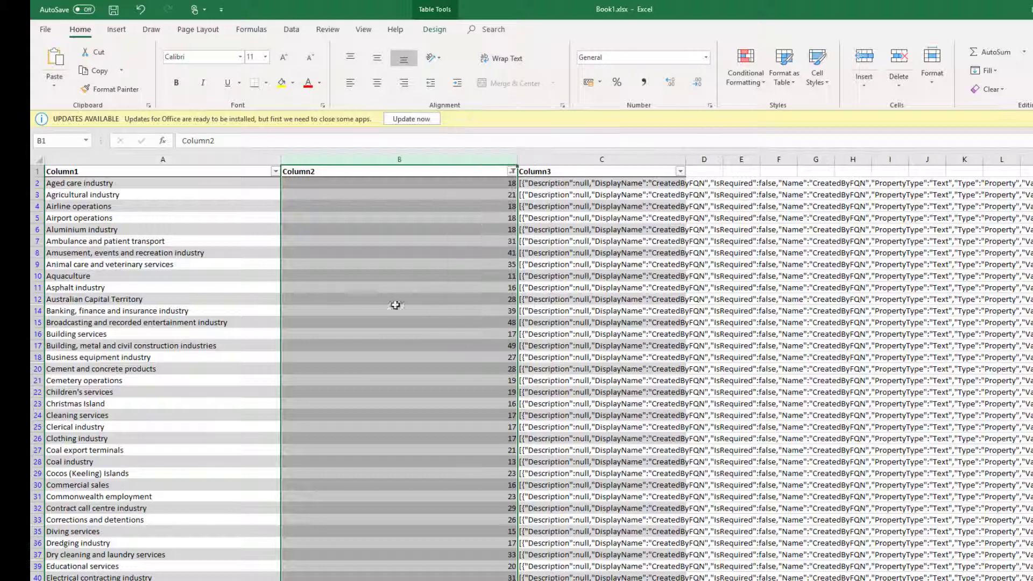
# Step: Examine the JSON template on the Settings sheet and the SUBSTITUTE formulas building Column3
pyautogui.click(167, 217)
pyautogui.click(177, 187)
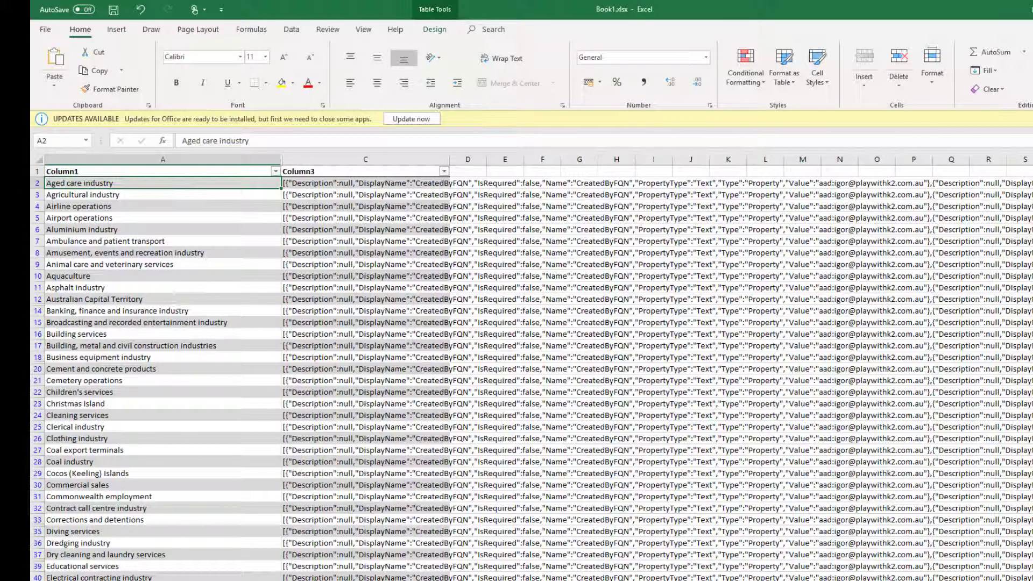
pyautogui.hotkey('ctrl', 'pagedown')
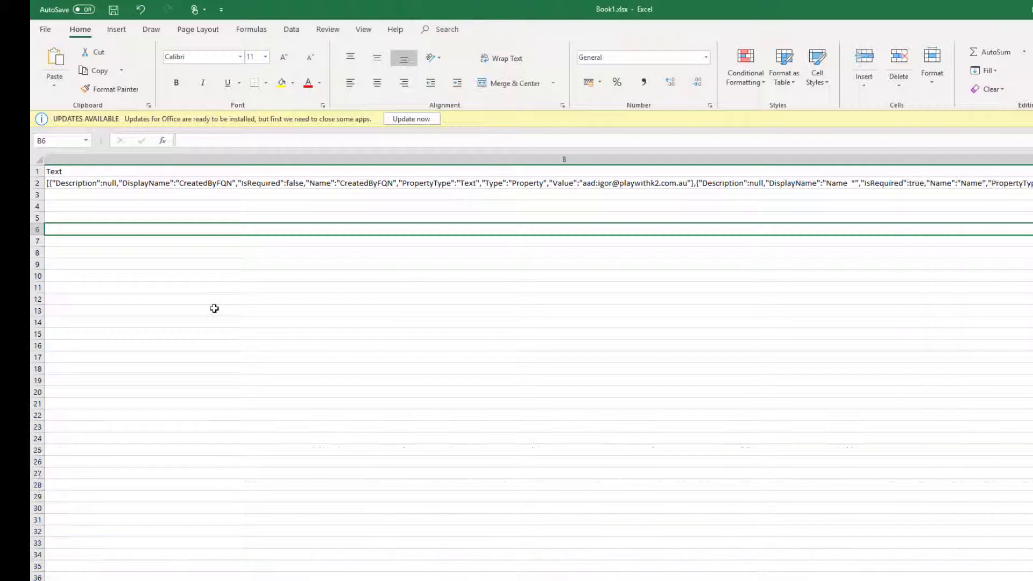
pyautogui.click(136, 183)
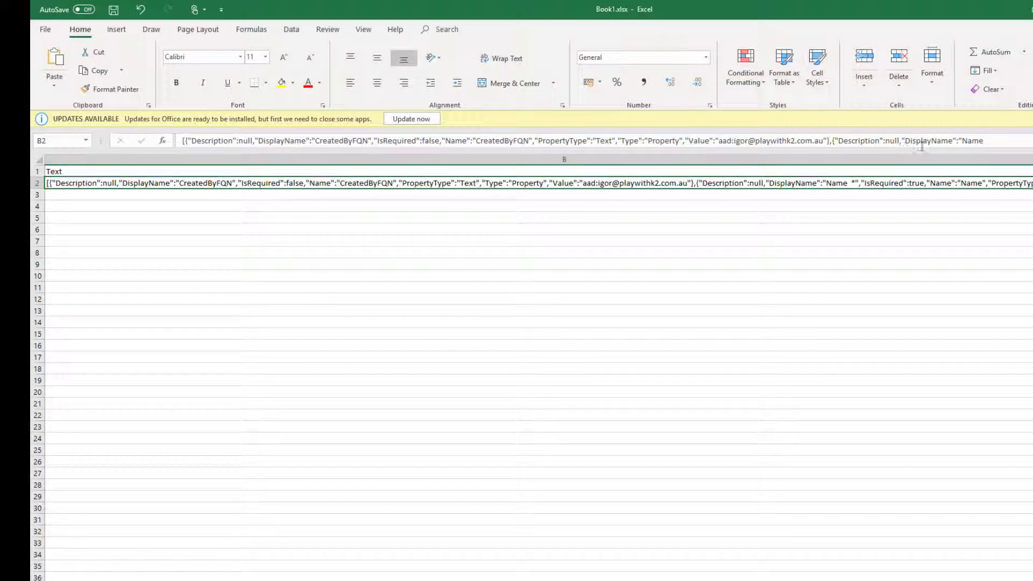
pyautogui.click(942, 142)
pyautogui.hotkey('ctrl', 'a')
pyautogui.click(534, 141)
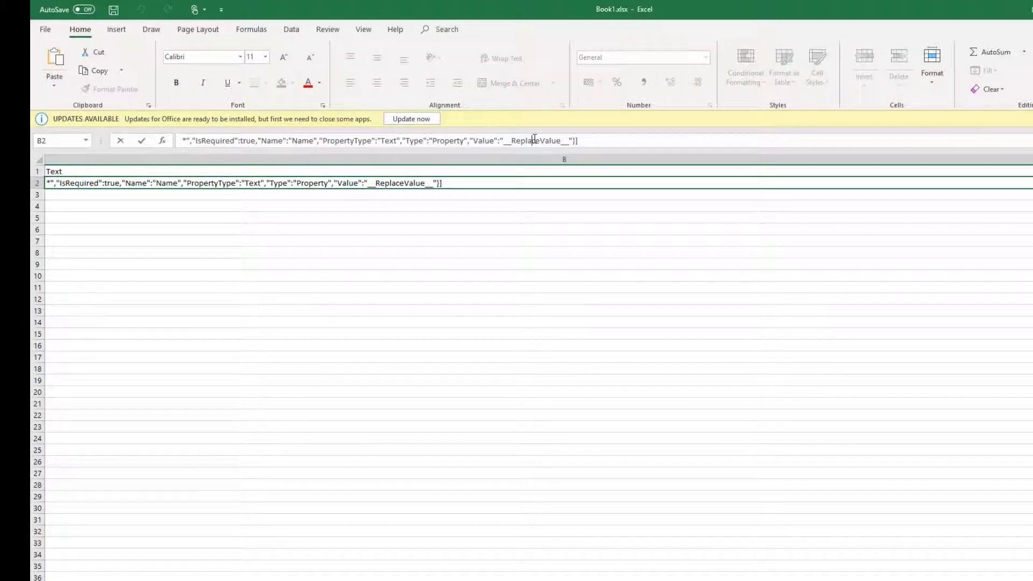
pyautogui.moveTo(503, 141); pyautogui.dragTo(572, 141)
pyautogui.click(385, 186)
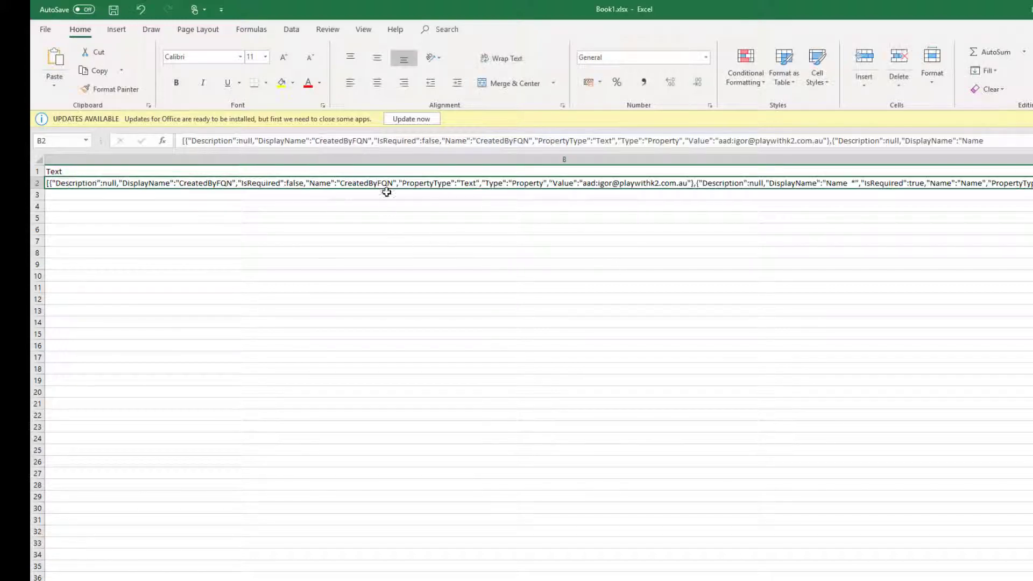
pyautogui.hotkey('ctrl', 'pageup')
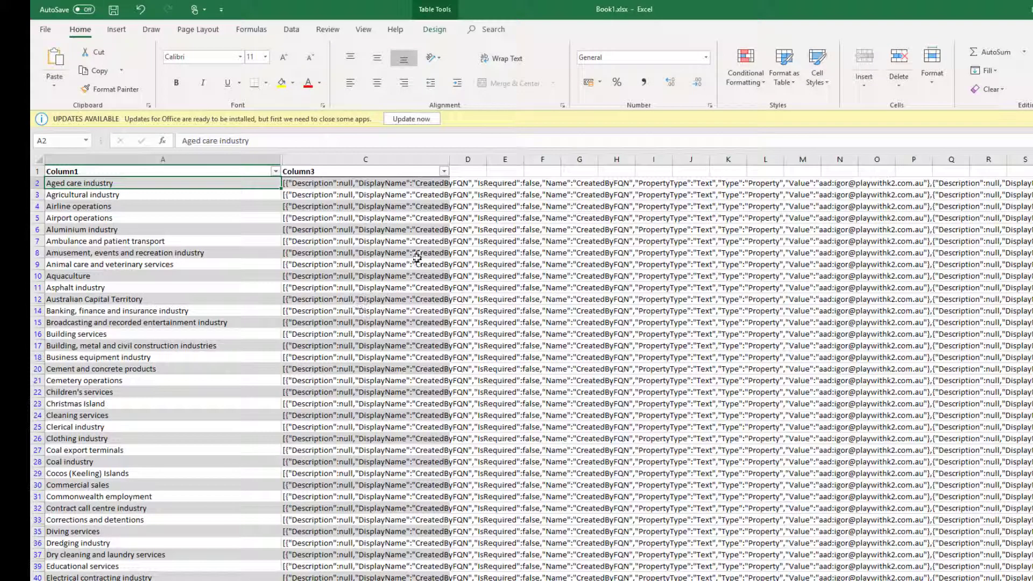
pyautogui.click(357, 229)
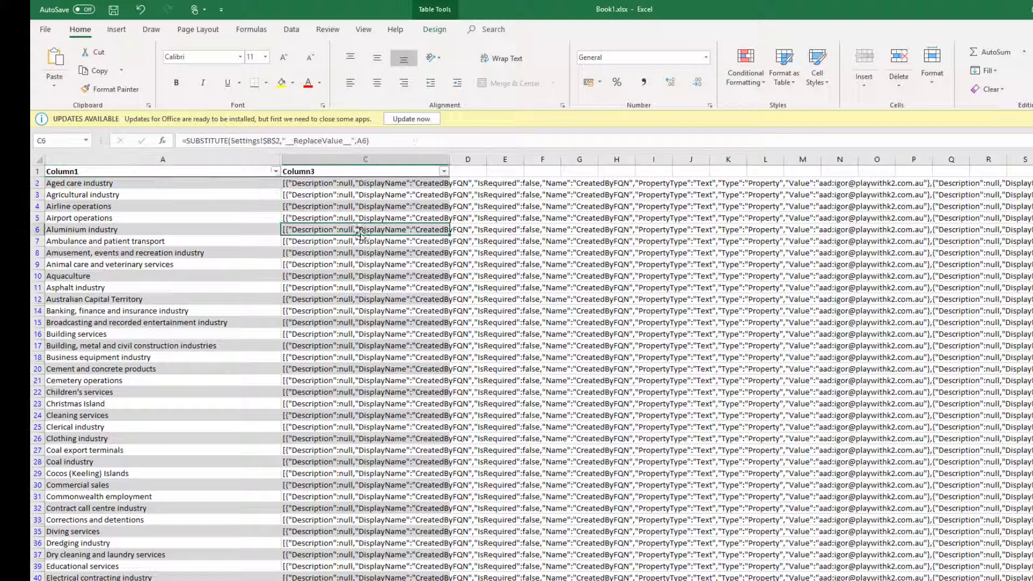
pyautogui.click(315, 185)
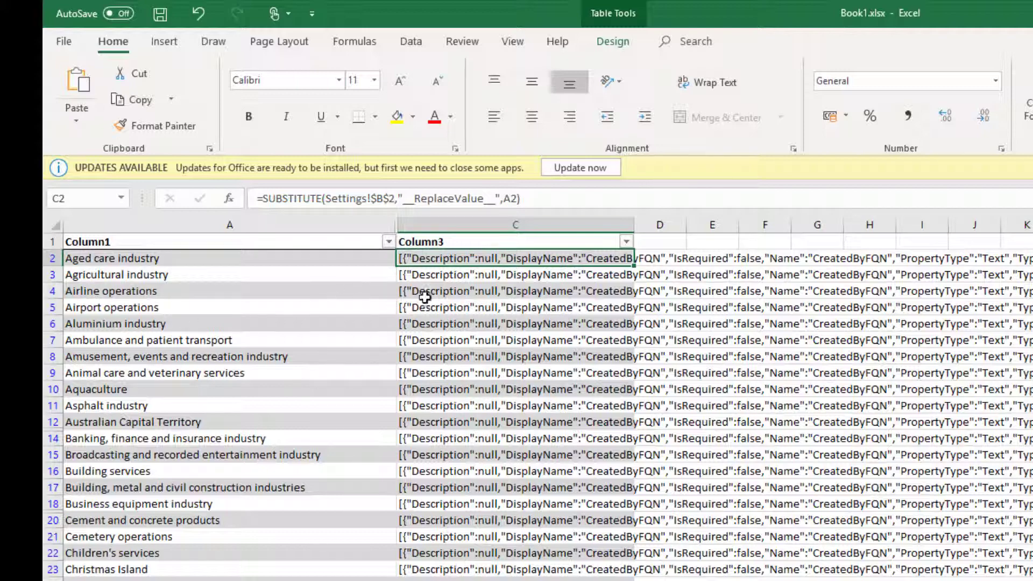
# Step: Copy the combined JSON batch cell below the industries table and paste it in place of the batch inputs
pyautogui.click(501, 290)
pyautogui.click(317, 324)
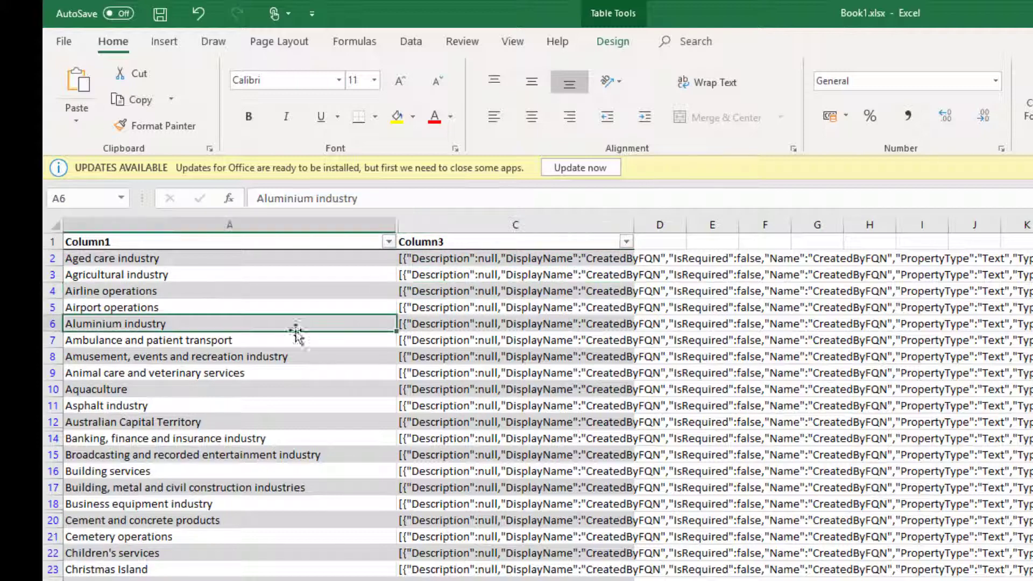
pyautogui.scroll(-20, 422, 429)
pyautogui.scroll(-10, 558, 544)
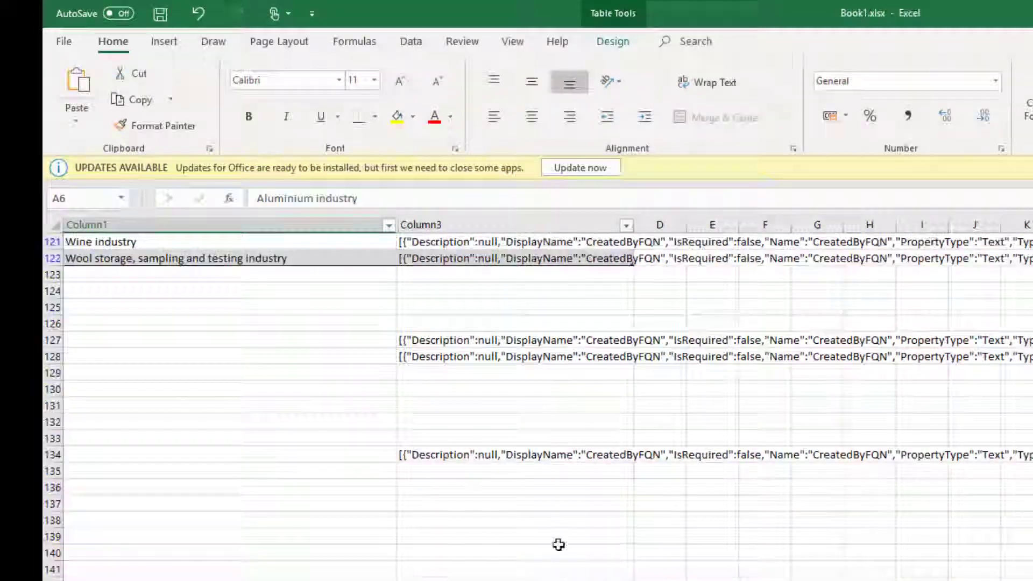
pyautogui.scroll(7, 554, 512)
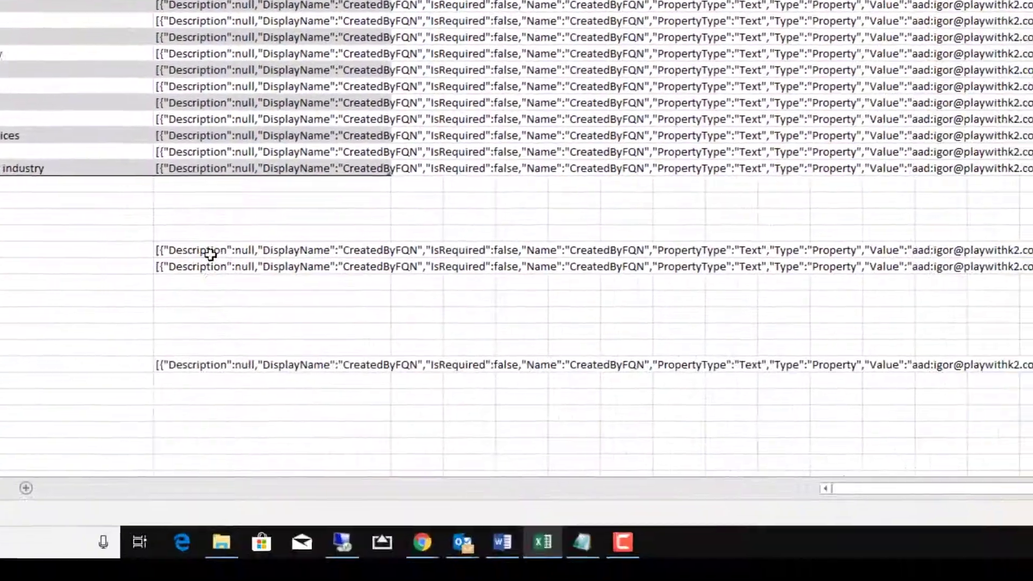
pyautogui.click(209, 253)
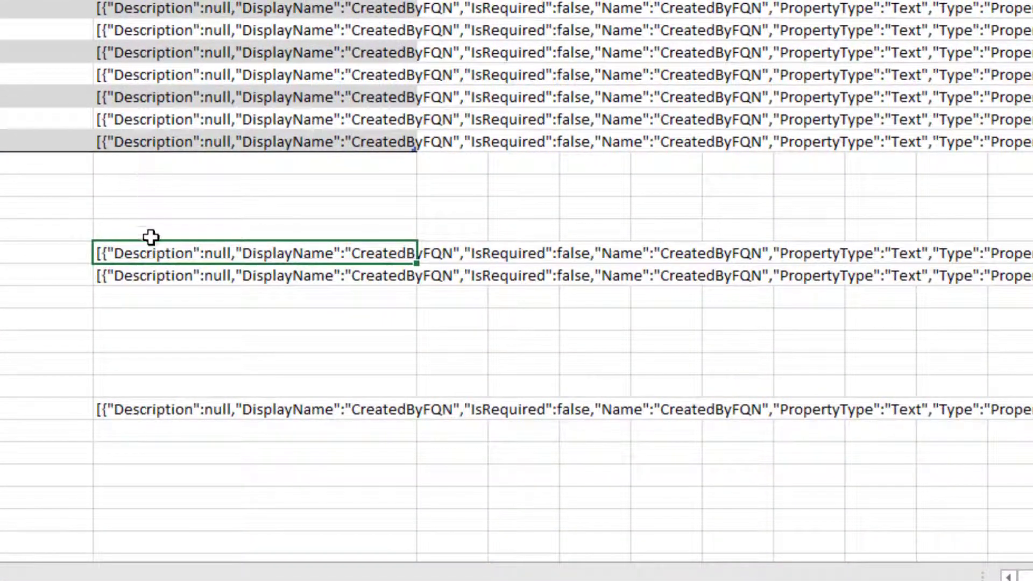
pyautogui.click(231, 355)
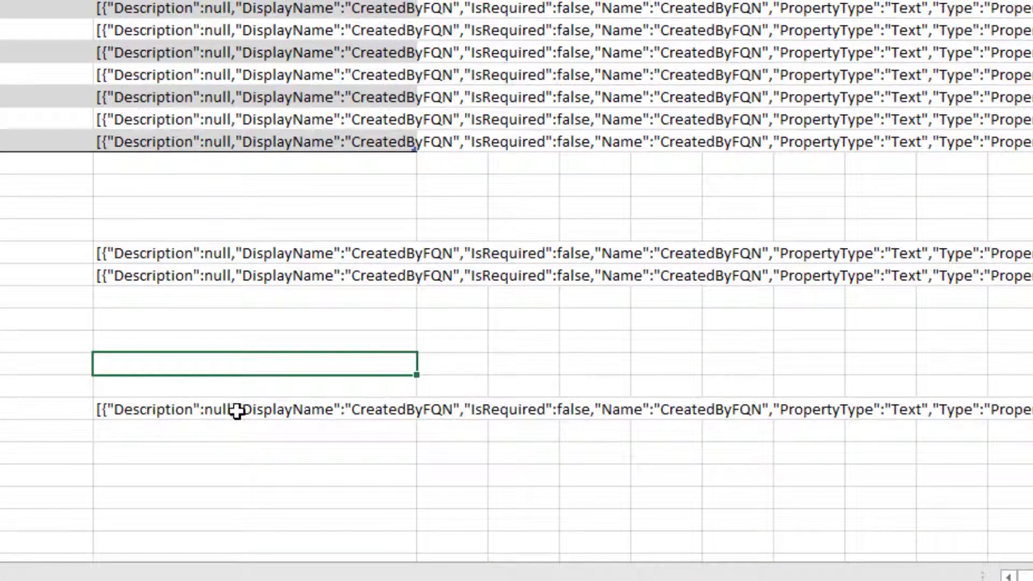
pyautogui.click(237, 411)
pyautogui.hotkey('ctrl', 'c')
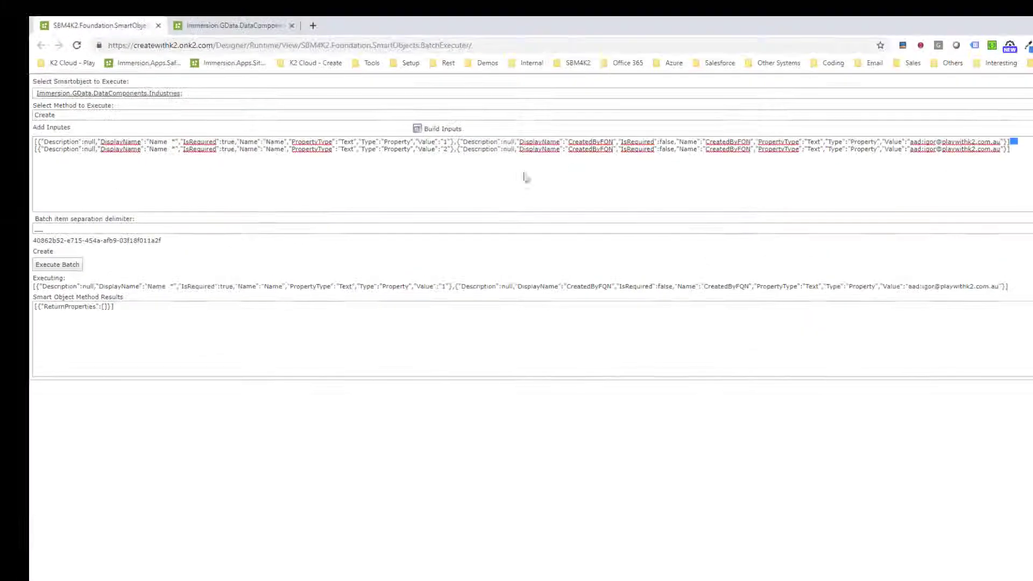
pyautogui.hotkey('ctrl', 'a')
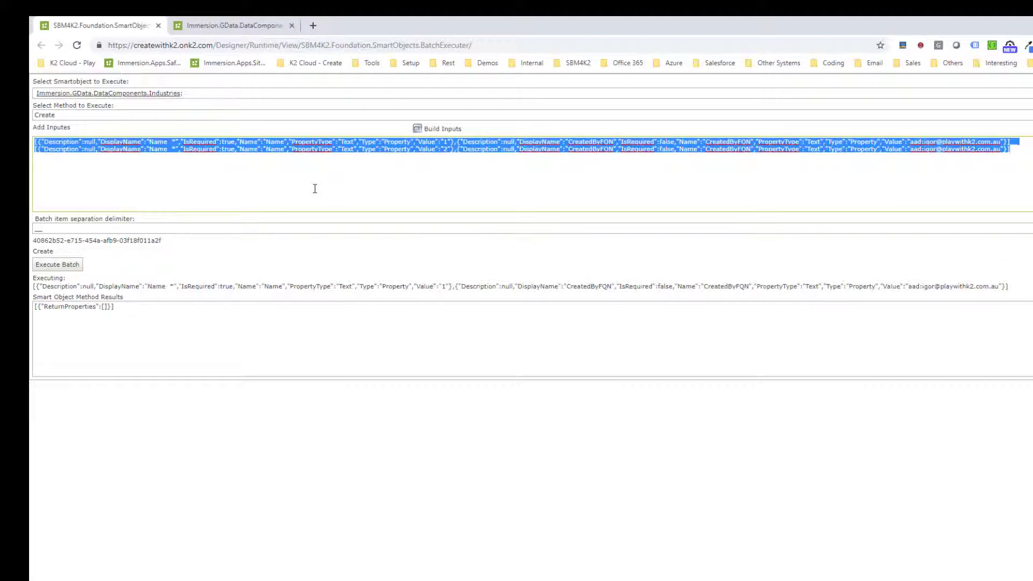
pyautogui.press('Delete')
pyautogui.hotkey('ctrl', 'v')
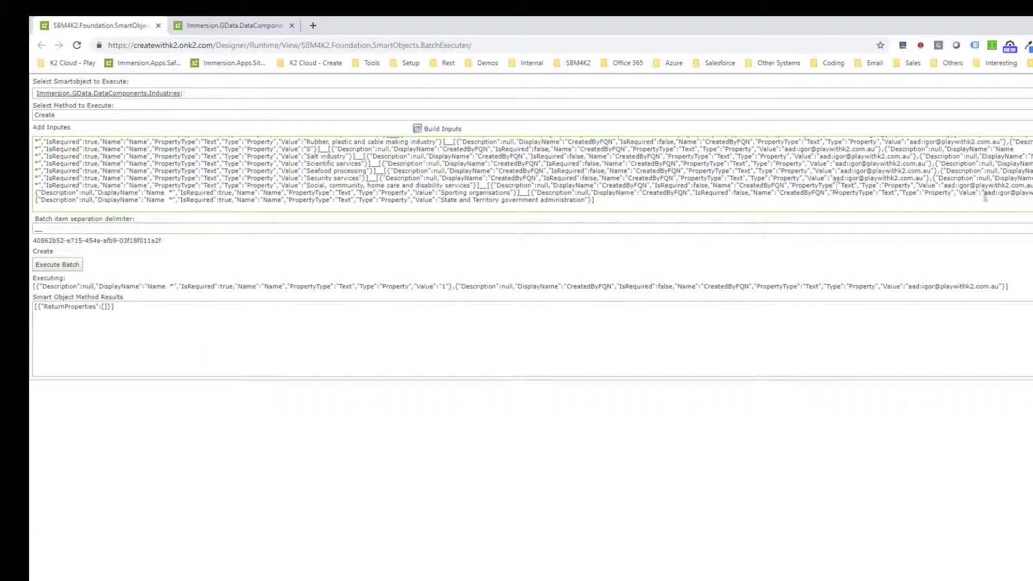
# Step: Check the __ delimiters separating the pasted batch items
pyautogui.scroll(15, 373, 144)
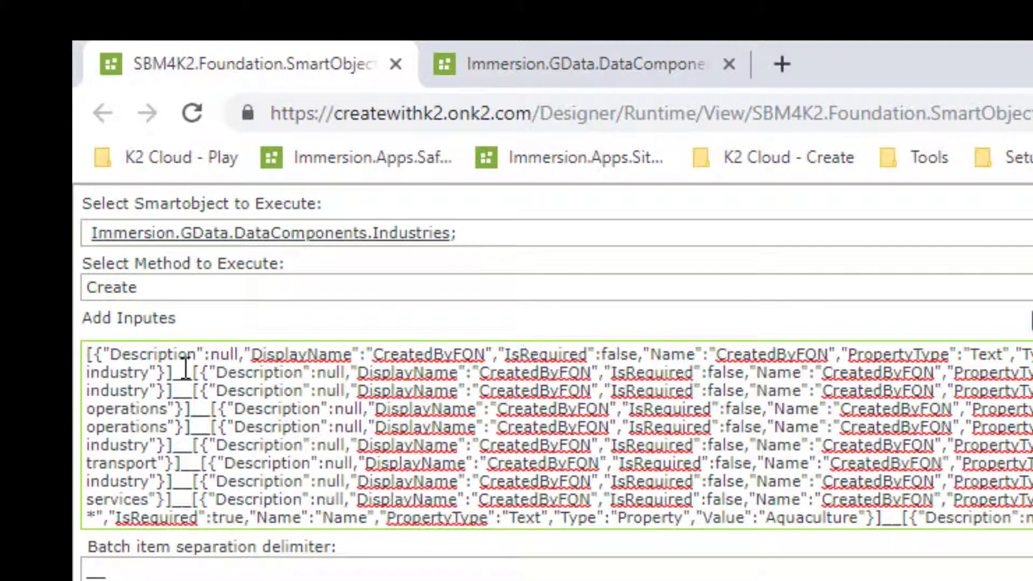
pyautogui.moveTo(182, 372); pyautogui.dragTo(195, 373)
pyautogui.moveTo(191, 409); pyautogui.dragTo(235, 415)
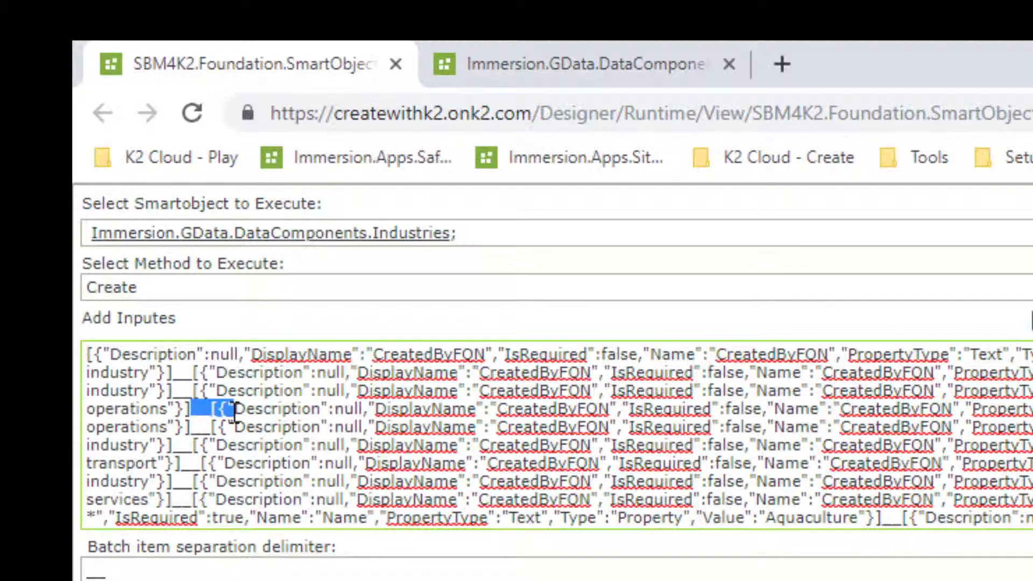
pyautogui.click(231, 445)
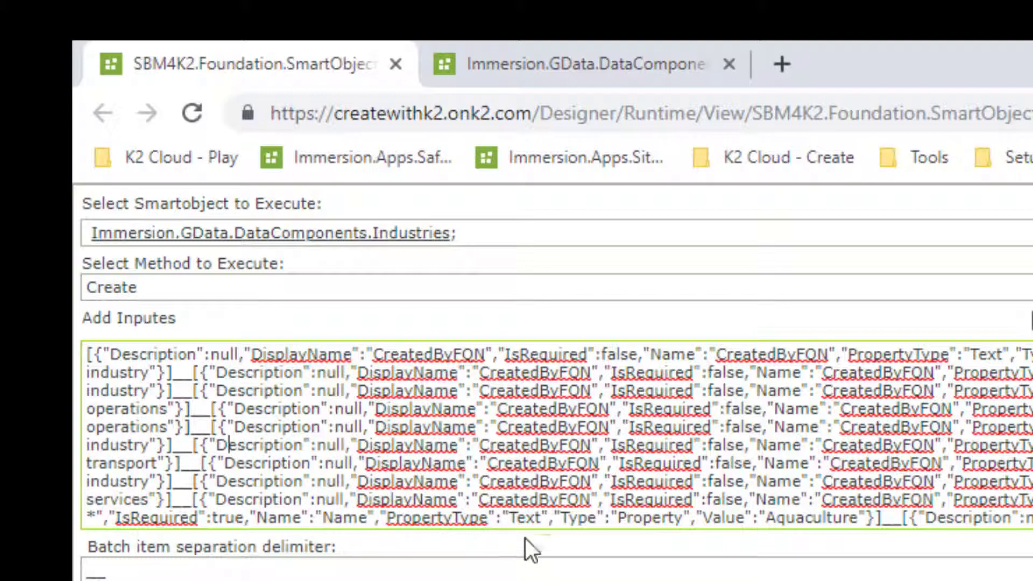
# Step: Arrange the Industries list and batch executer windows side by side and execute the batch
pyautogui.moveTo(573, 55); pyautogui.dragTo(712, 114)
pyautogui.doubleClick(662, 77)
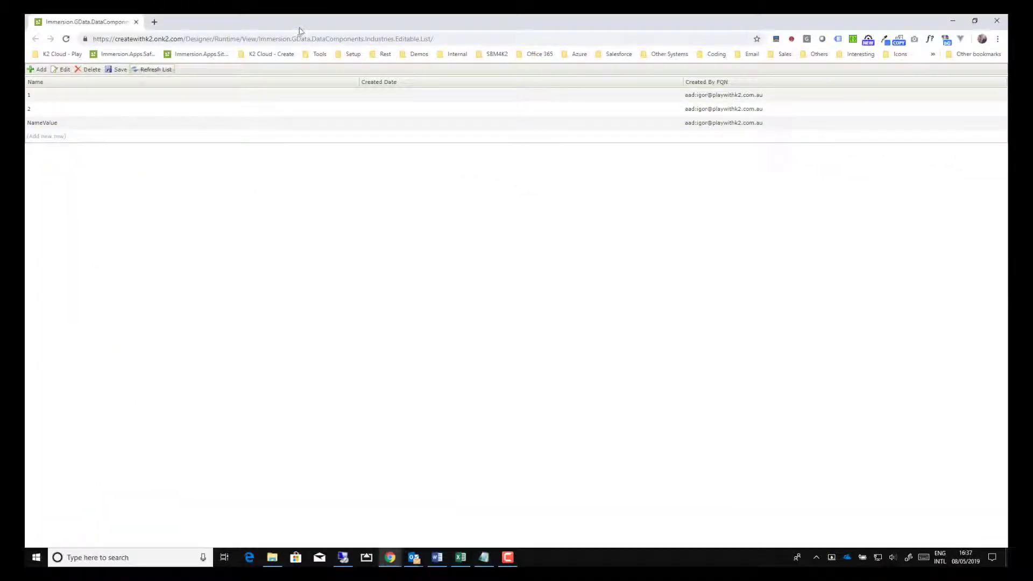
pyautogui.moveTo(300, 31); pyautogui.dragTo(26, 199)
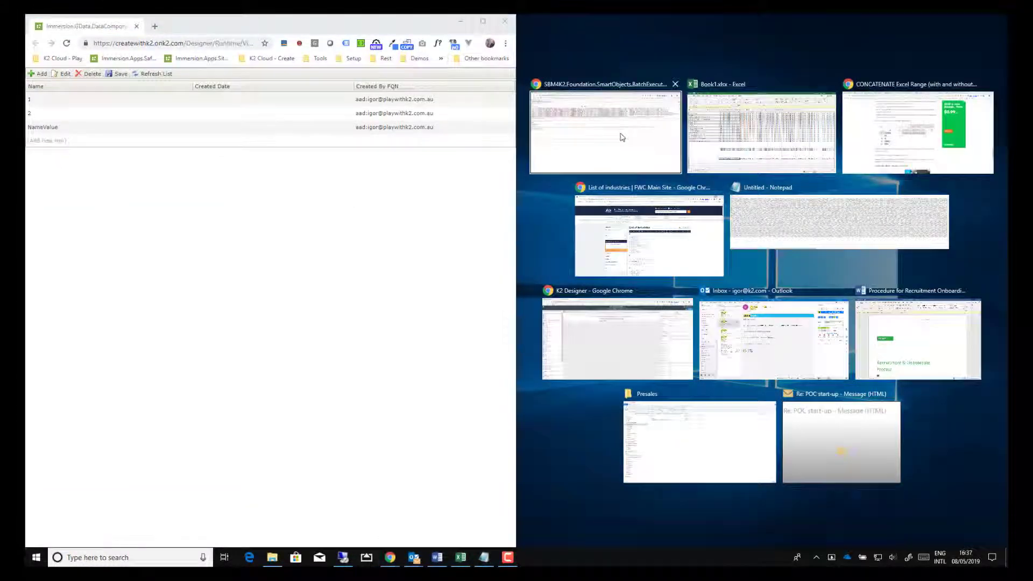
pyautogui.click(638, 161)
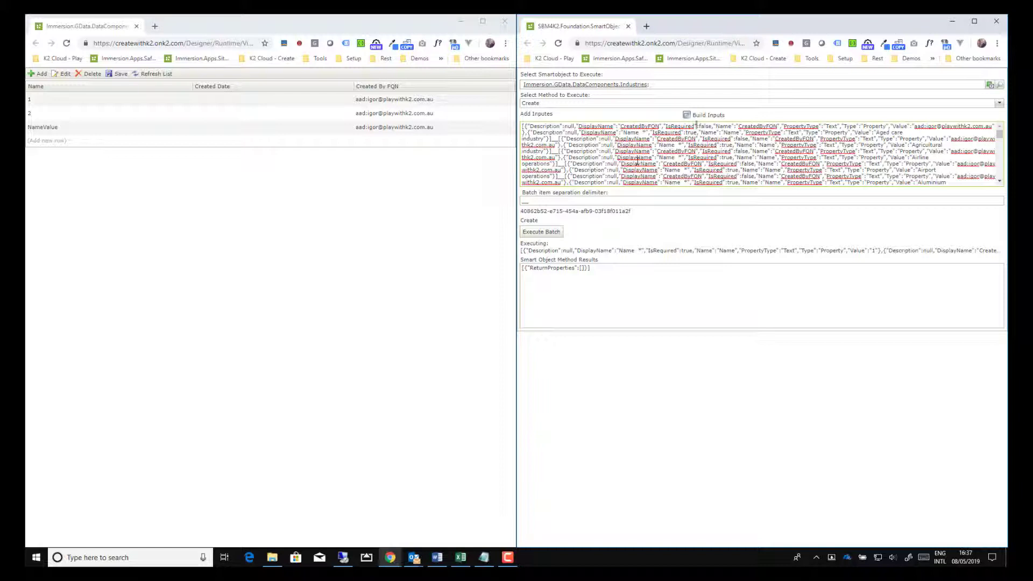
pyautogui.click(542, 232)
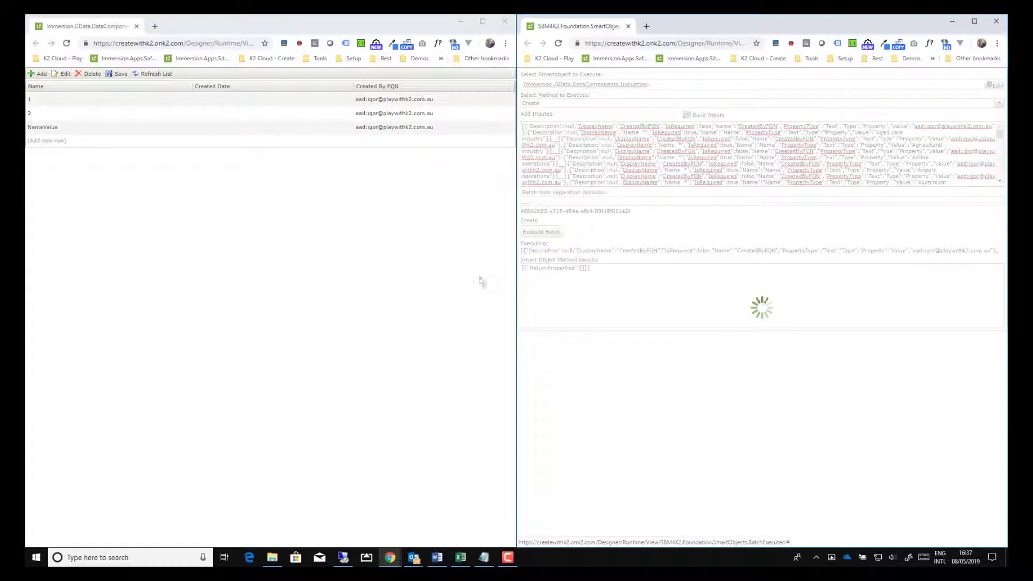
# Step: Refresh the Industries list and scroll through it to check the imported industries
pyautogui.click(151, 78)
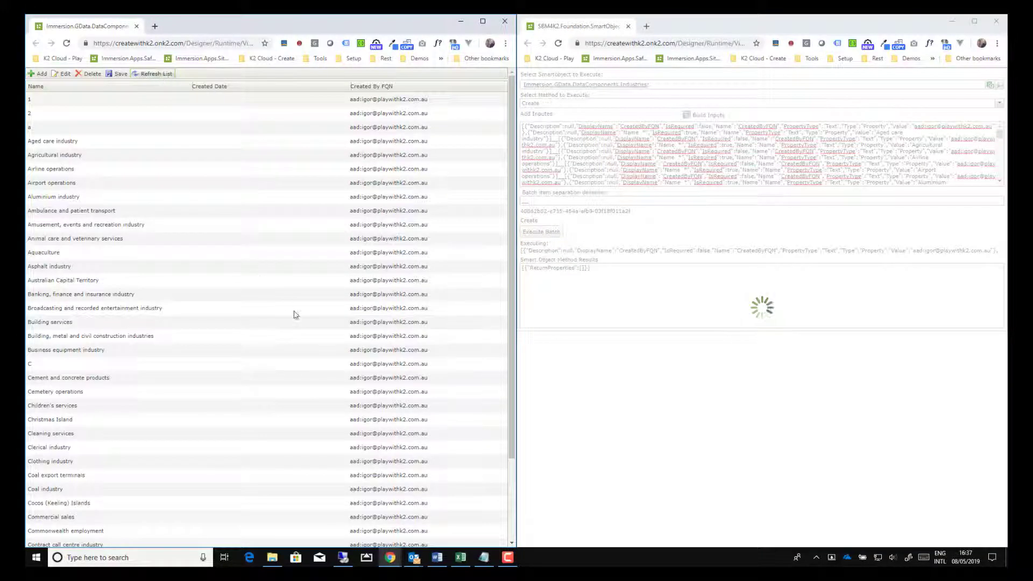
pyautogui.scroll(-2, 295, 315)
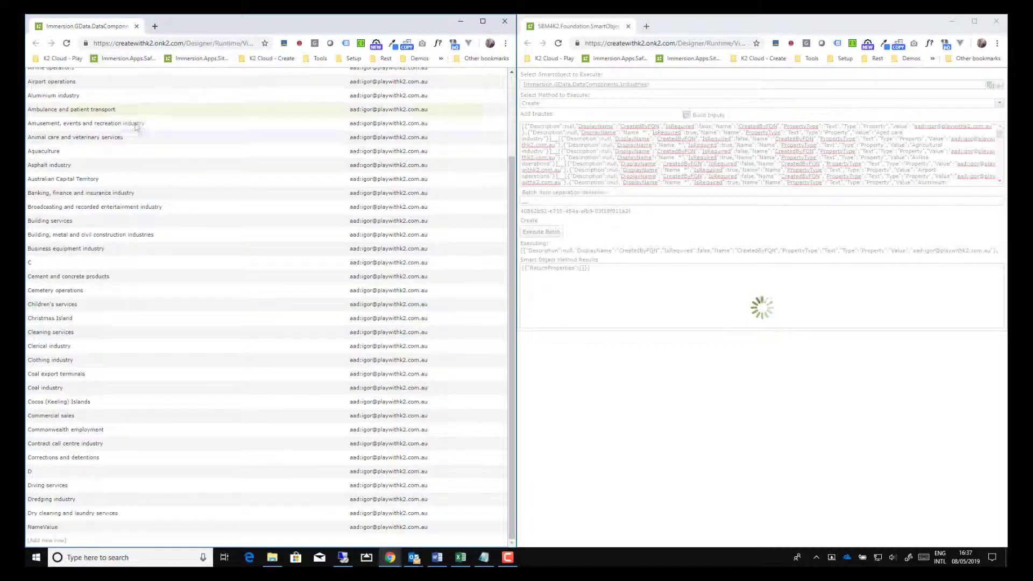
pyautogui.scroll(3, 135, 126)
pyautogui.click(151, 78)
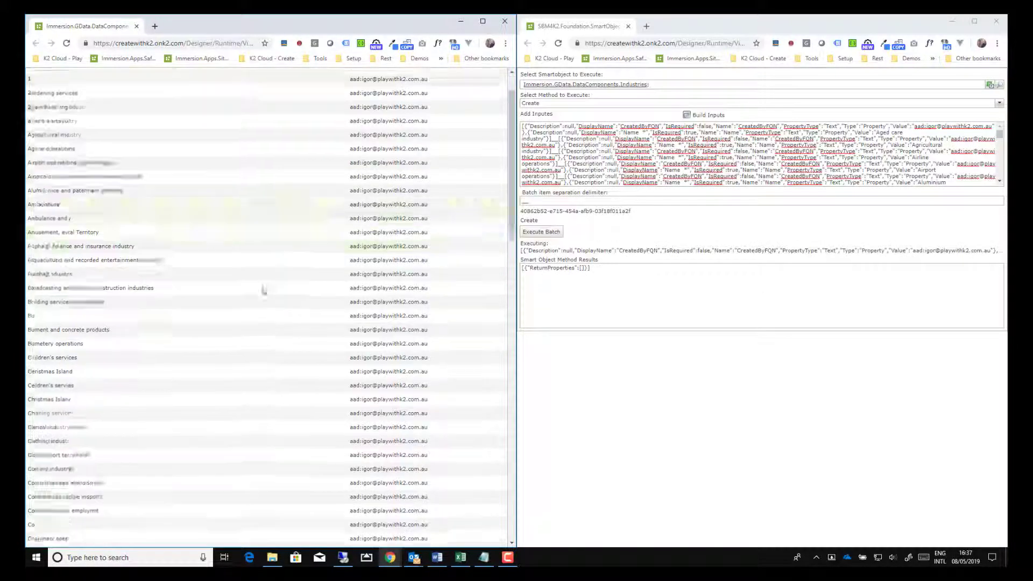
pyautogui.scroll(-5, 284, 398)
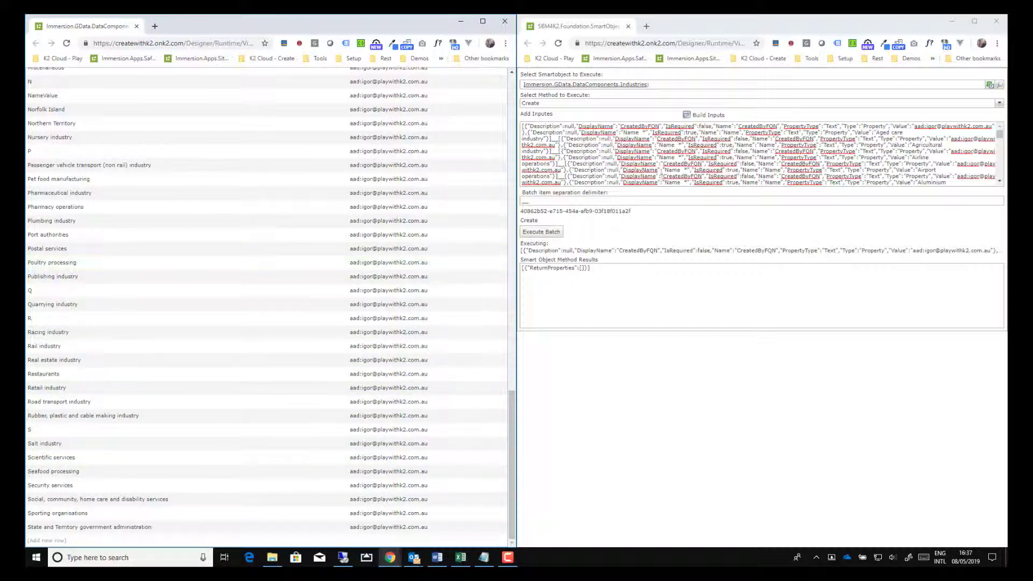
pyautogui.scroll(5, 265, 311)
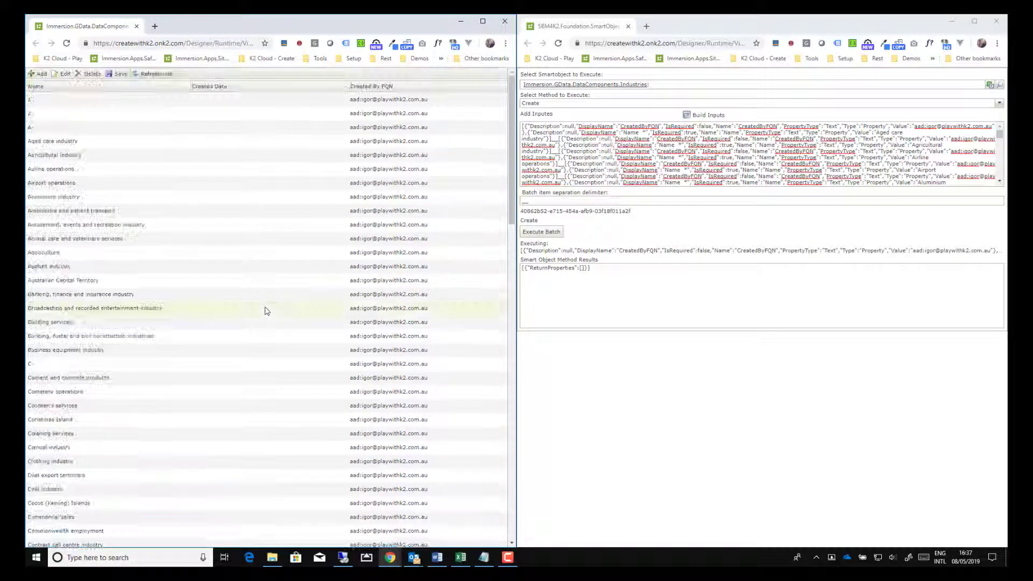